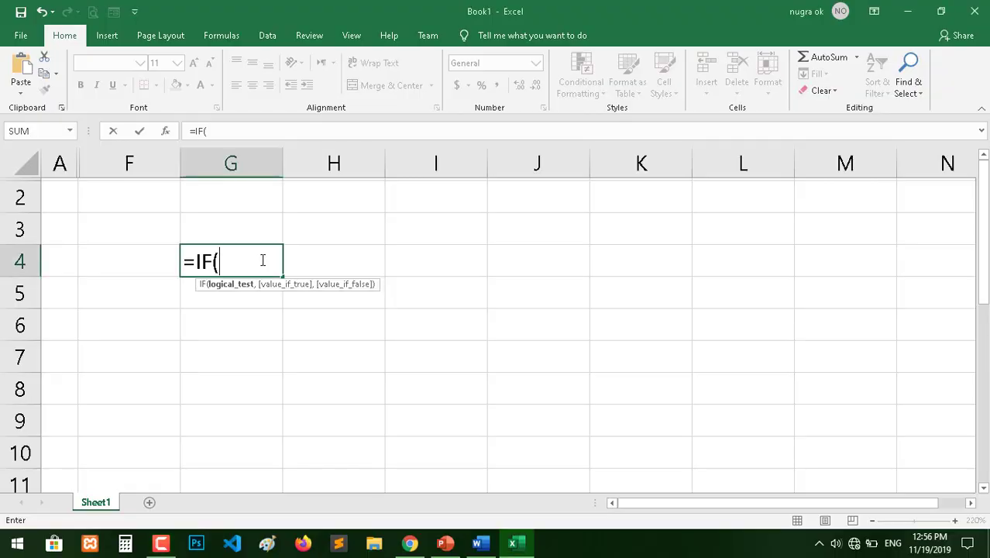
Enter the note 'IF = JIKA' in G4 and discard the trial =IF( entry below it.
key("BackSpace")
key("BackSpace")
key("BackSpace")
key("BackSpace")
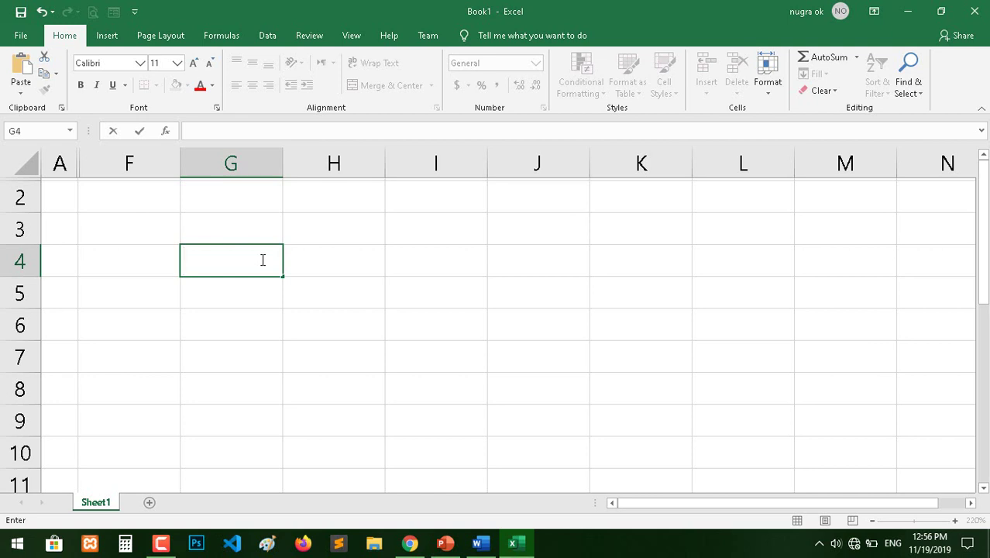
type("I")
type("F")
type(" = JIK")
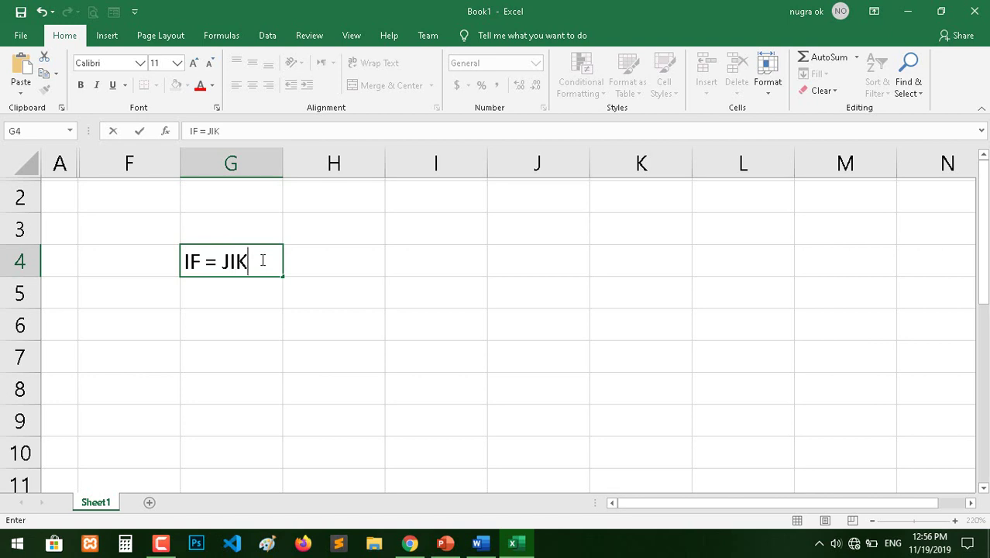
type("A")
key("Return")
type("=")
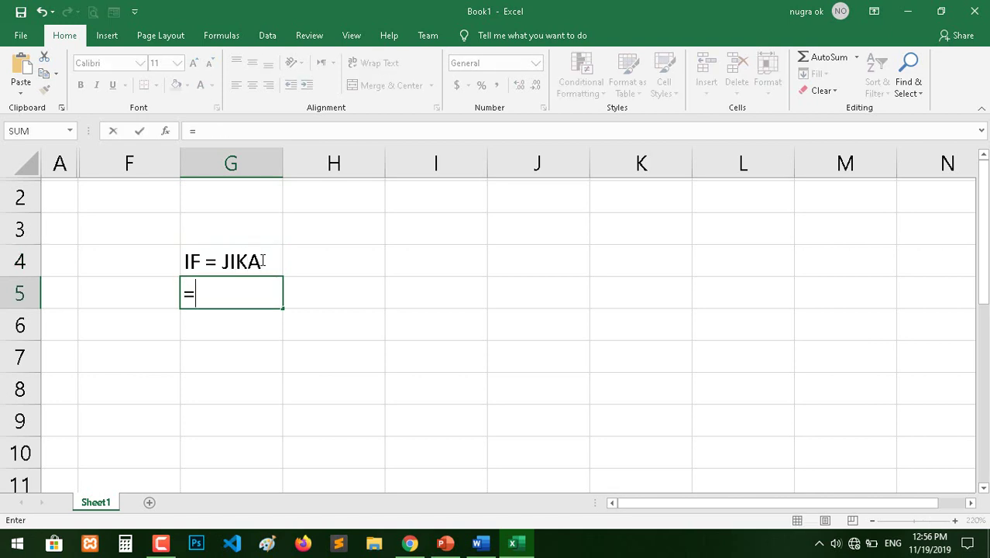
type("IF")
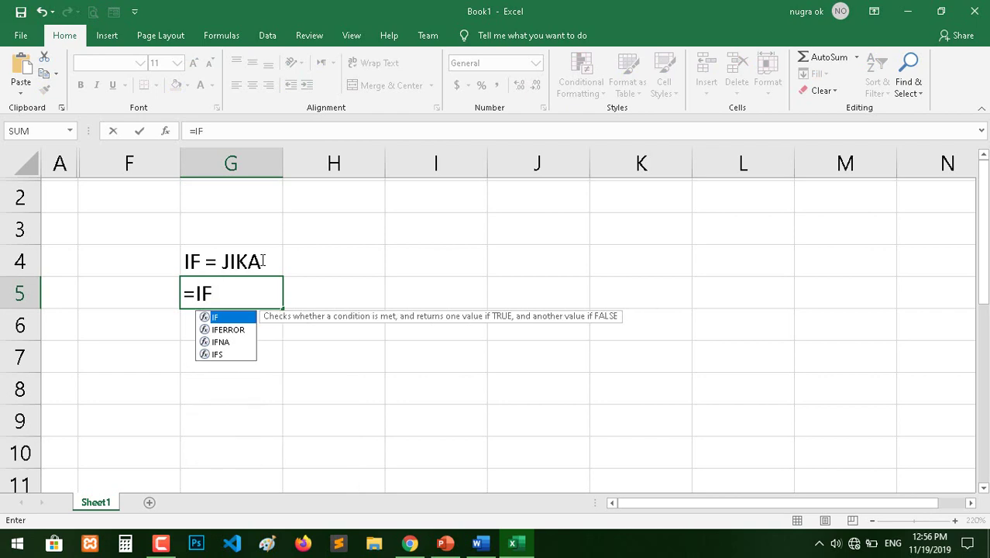
type("(")
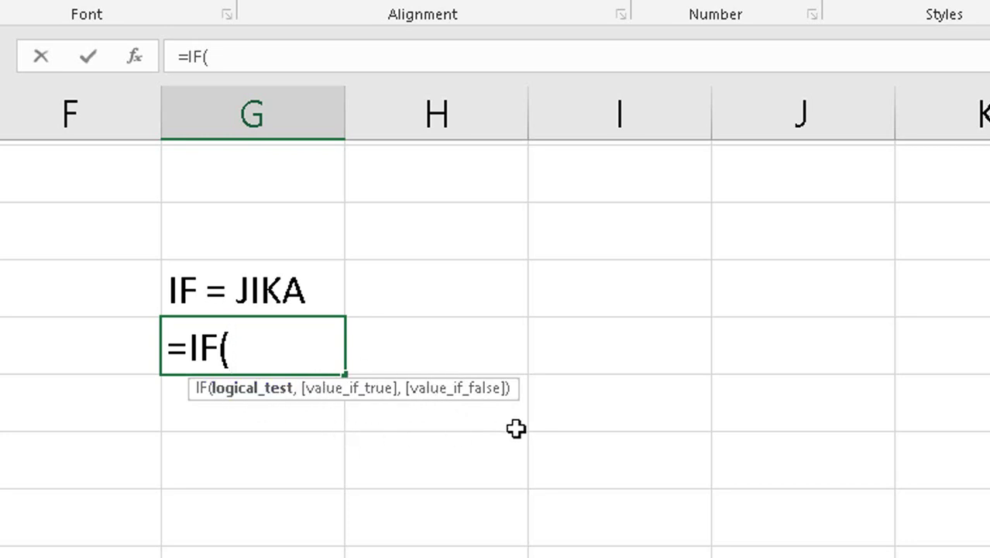
key("BackSpace")
key("BackSpace")
key("BackSpace")
key("BackSpace")
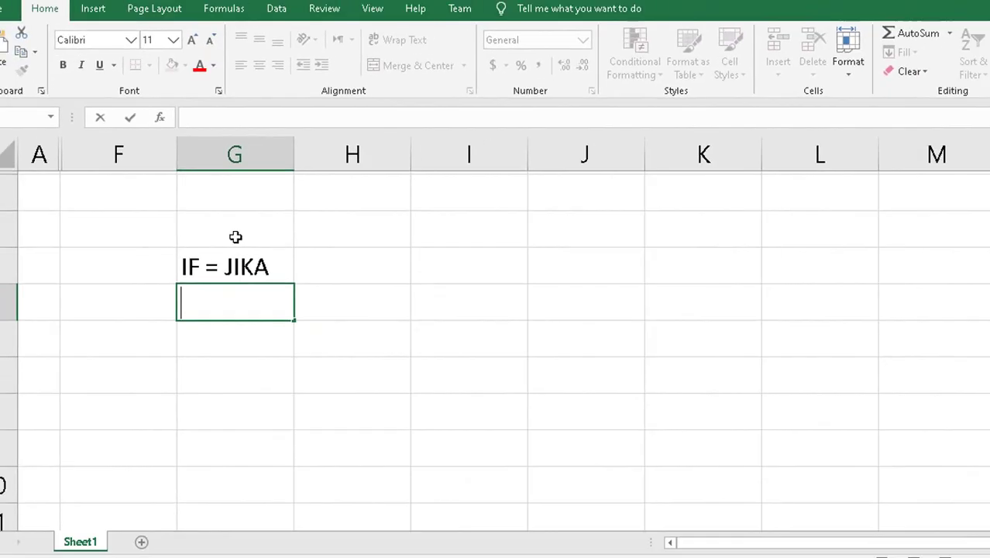
left_click(231, 228)
Unhide the hidden columns B–E and delete the IF = JIKA note from G4.
left_click_drag(130, 155, 62, 161)
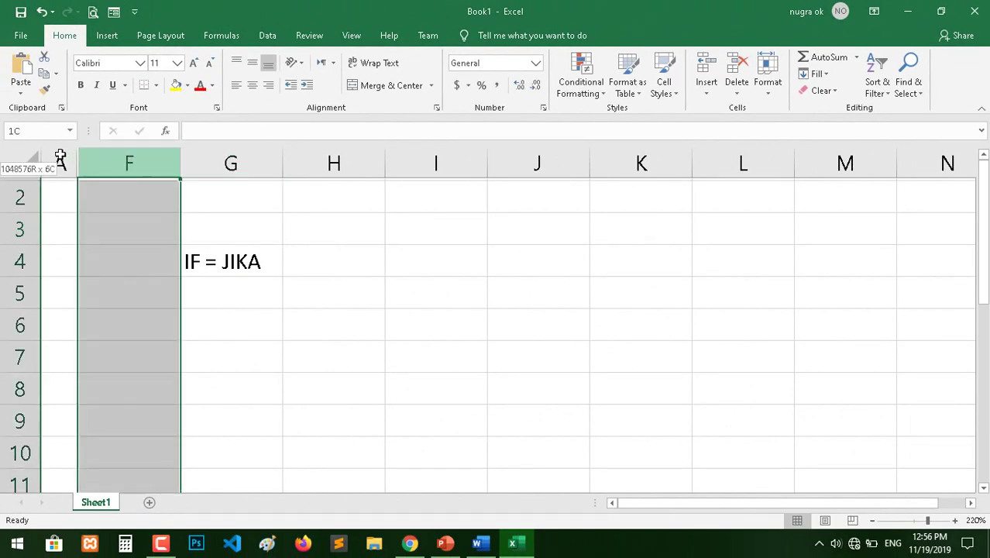
right_click(77, 162)
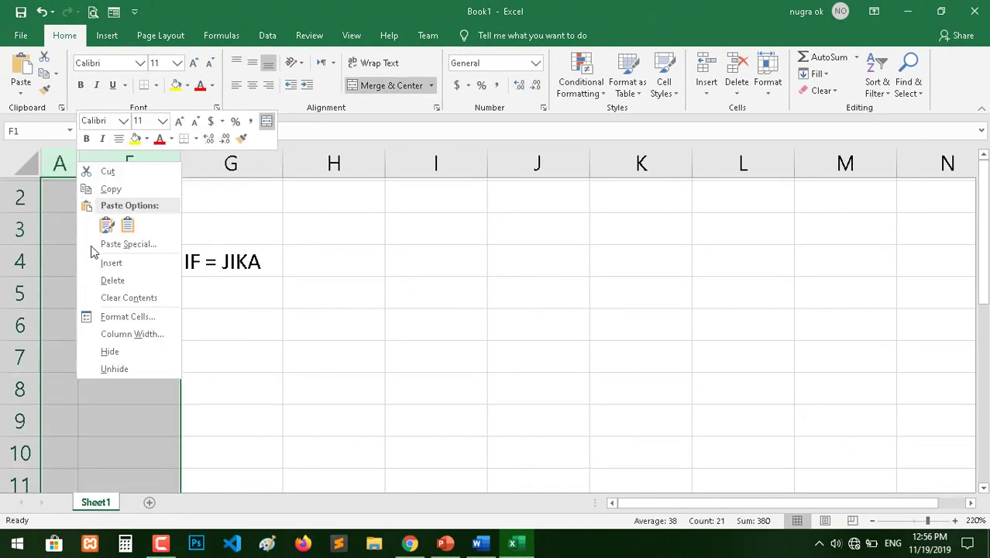
left_click(124, 367)
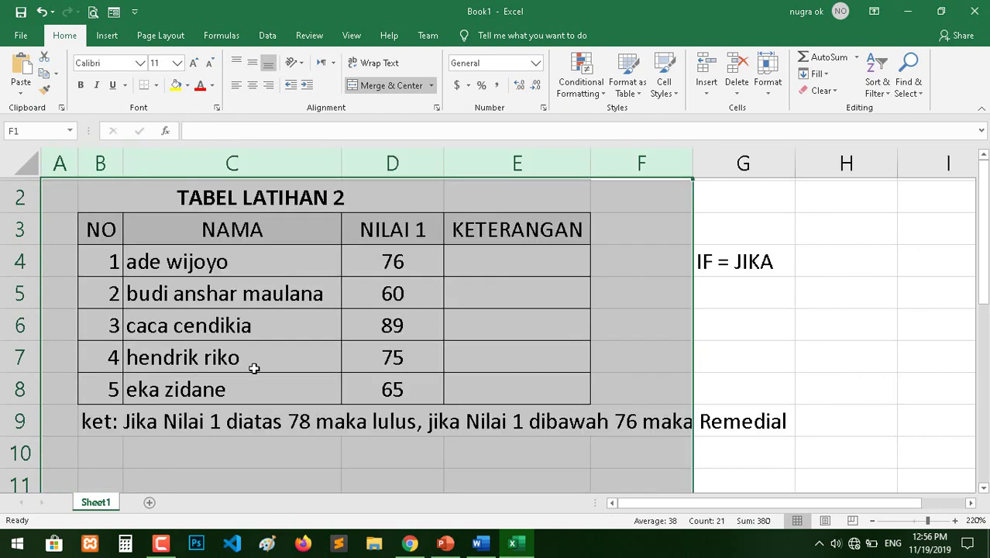
left_click(258, 364)
left_click(714, 263)
key("Delete")
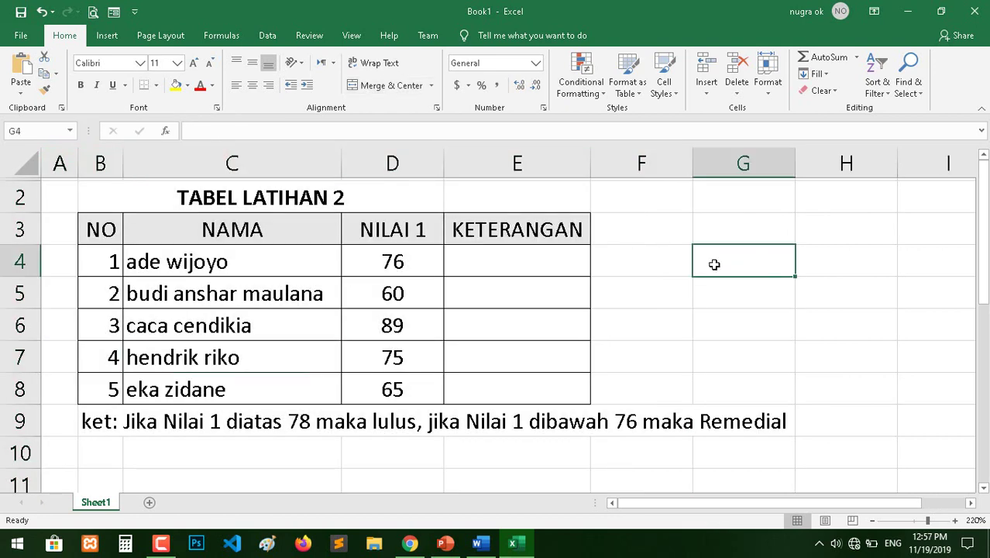
left_click(599, 335)
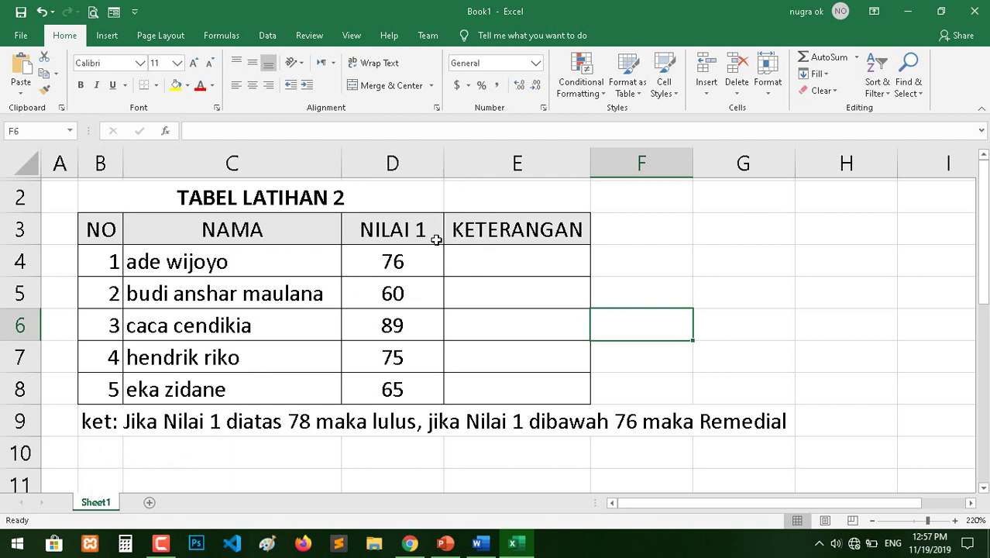
Edit the B9 remark so the Remedial threshold reads 70 instead of 76.
key("ctrl")
key("ctrl")
left_click(100, 422)
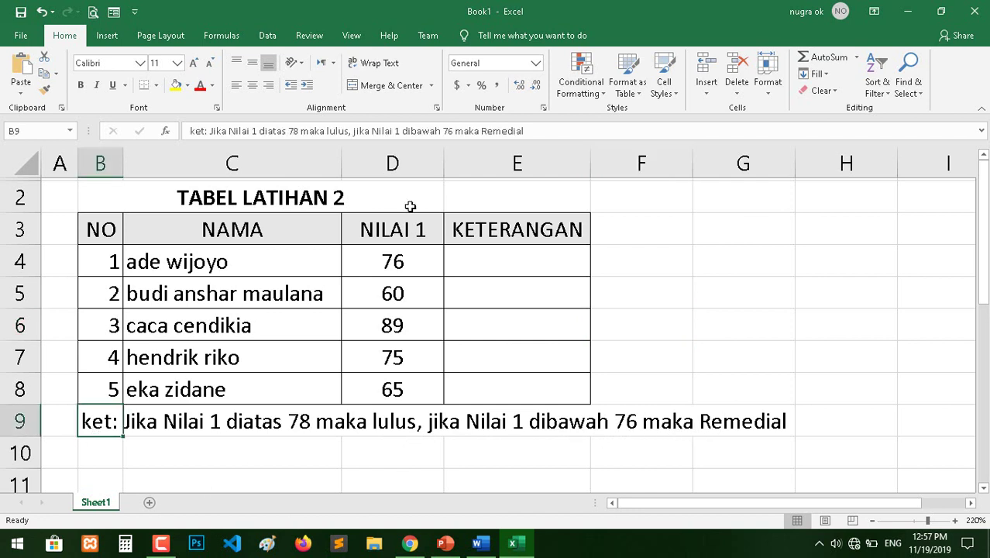
left_click(453, 131)
left_click(453, 130)
key("BackSpace")
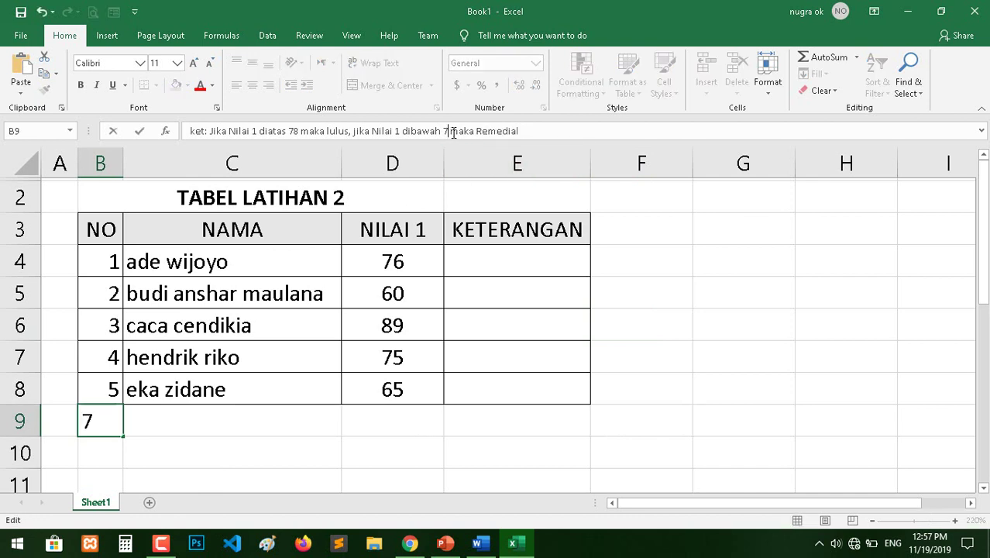
type("0")
key("Return")
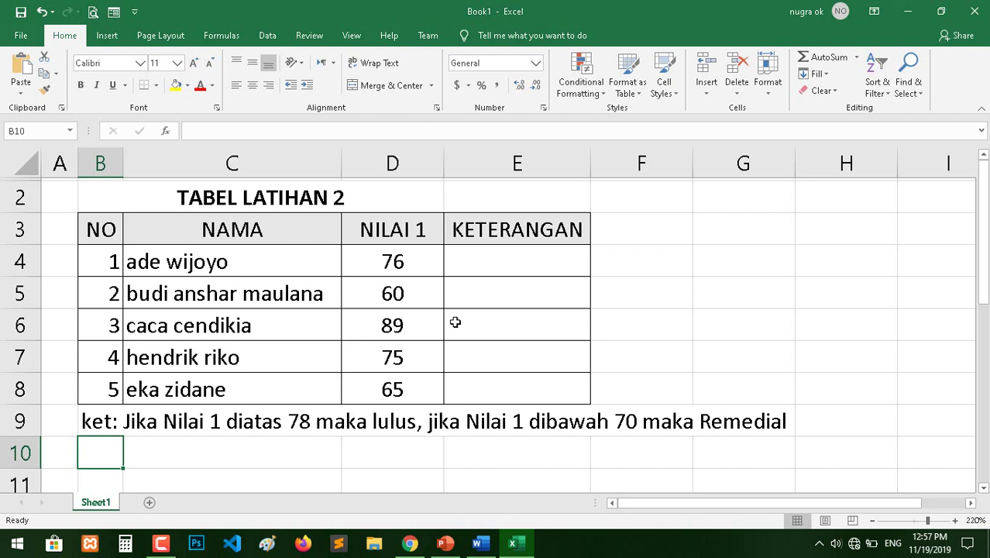
Enter =IF(D4>78,"LULUS",IF(D4<70,"REMEDIAL")) in E4, which shows LULUS for 80.
left_click(489, 275)
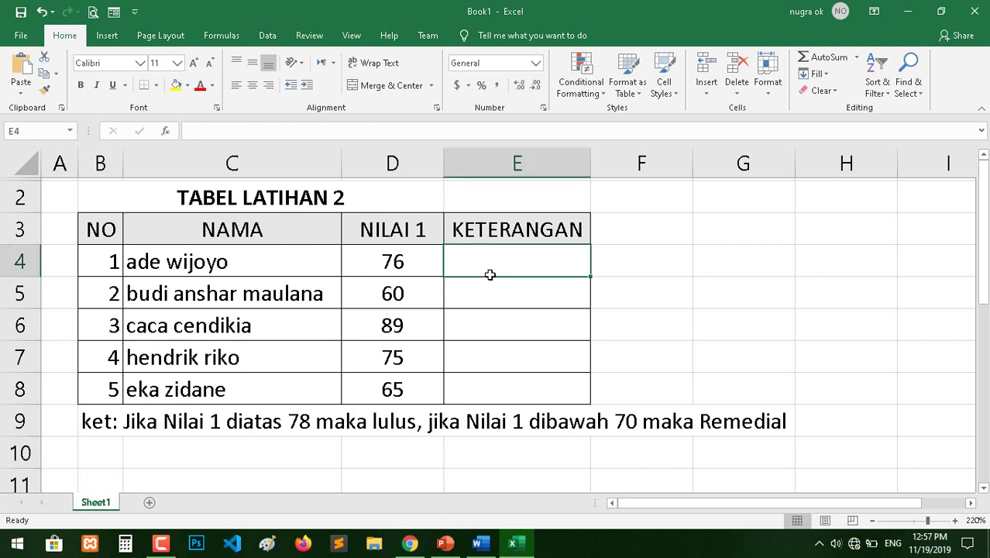
type("=")
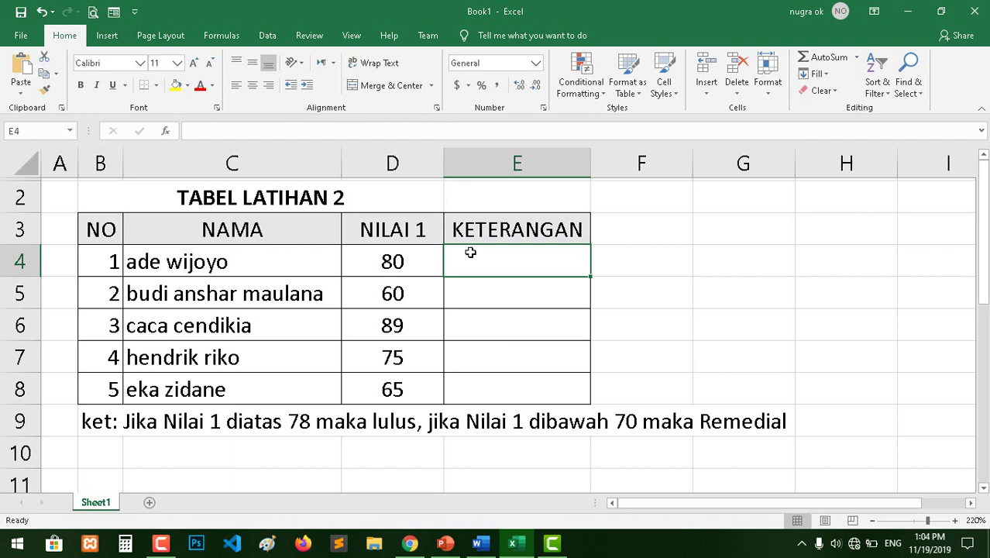
type("=I")
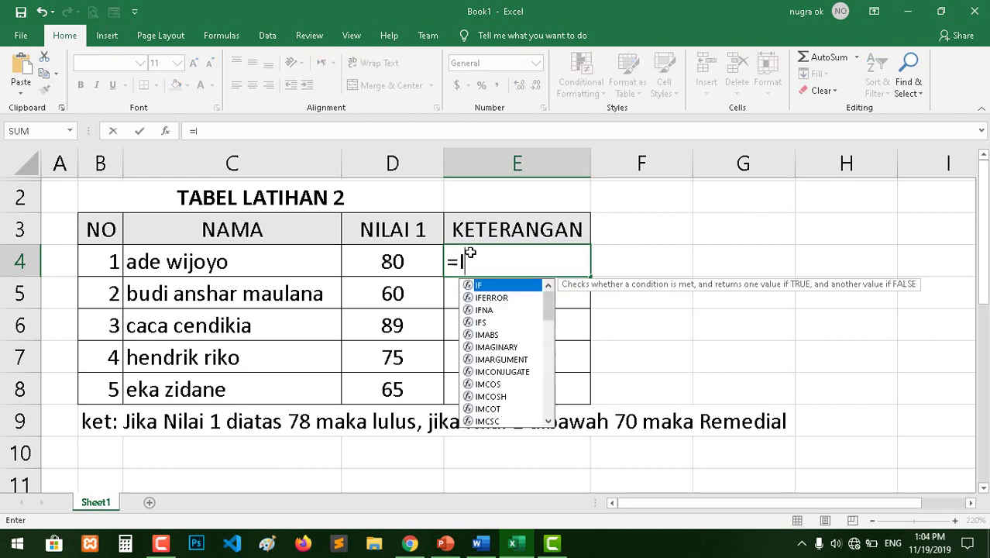
type("F(")
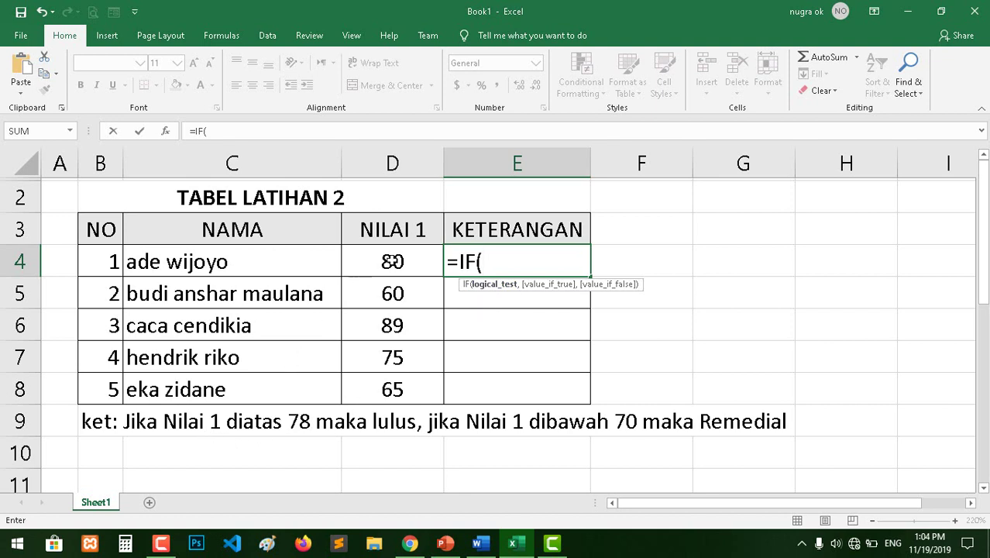
left_click(397, 262)
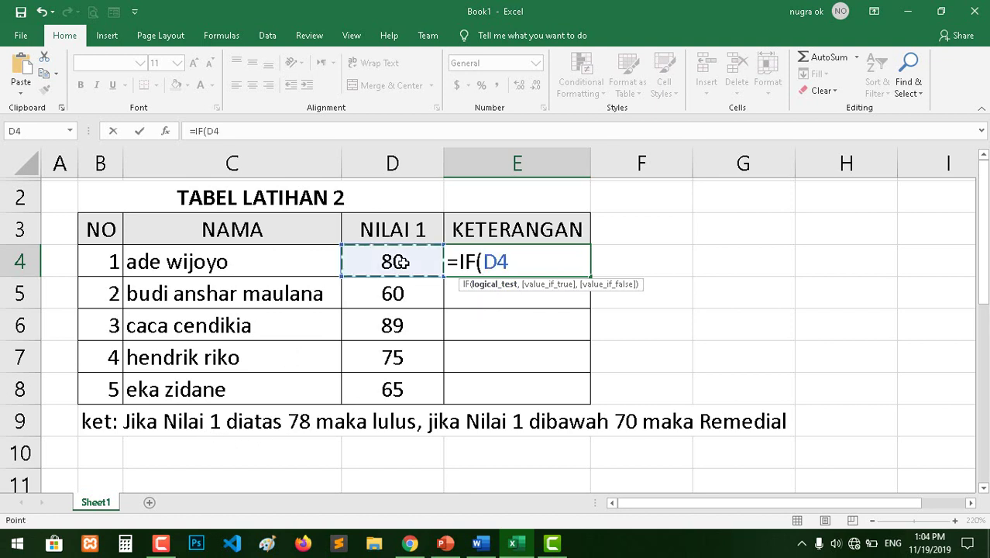
type(">")
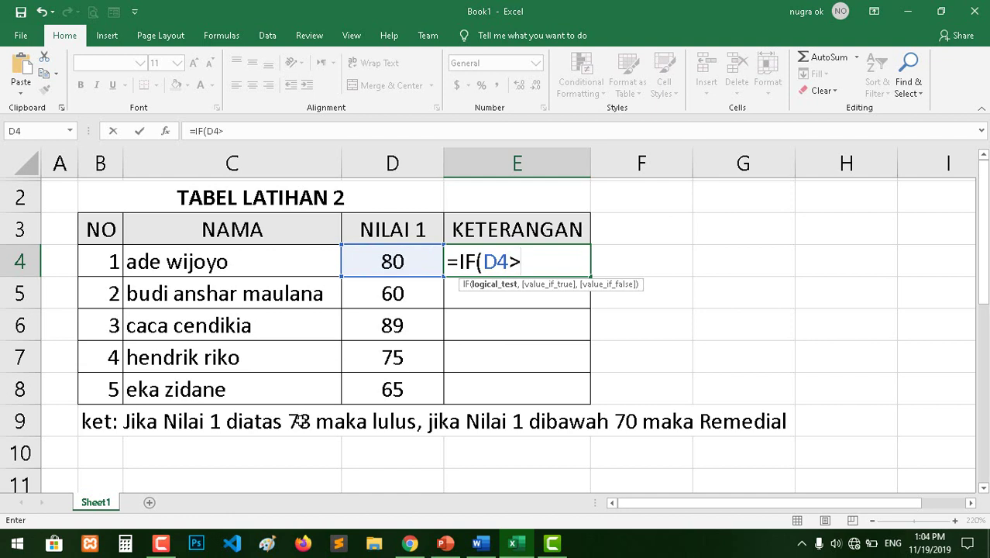
type("78")
type(",\"")
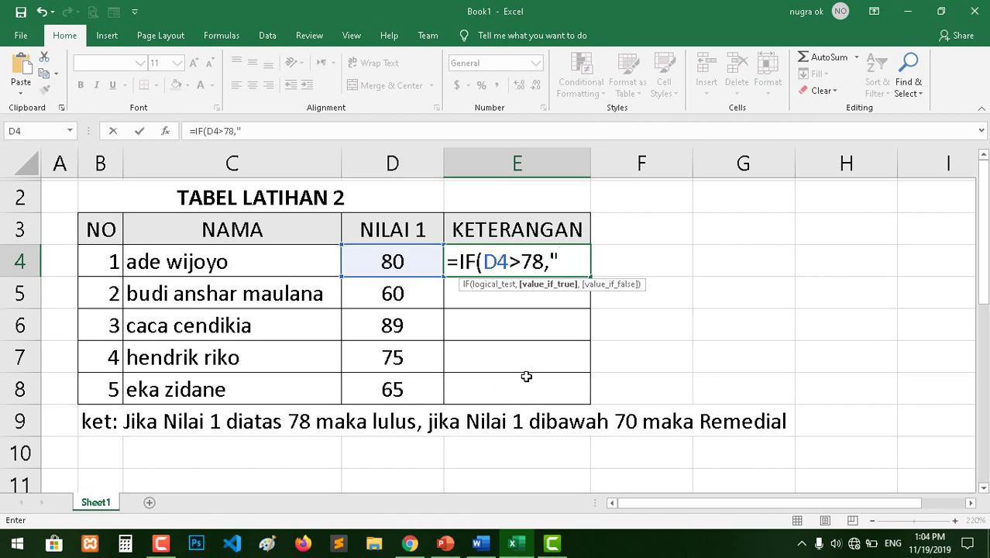
type("LULUS")
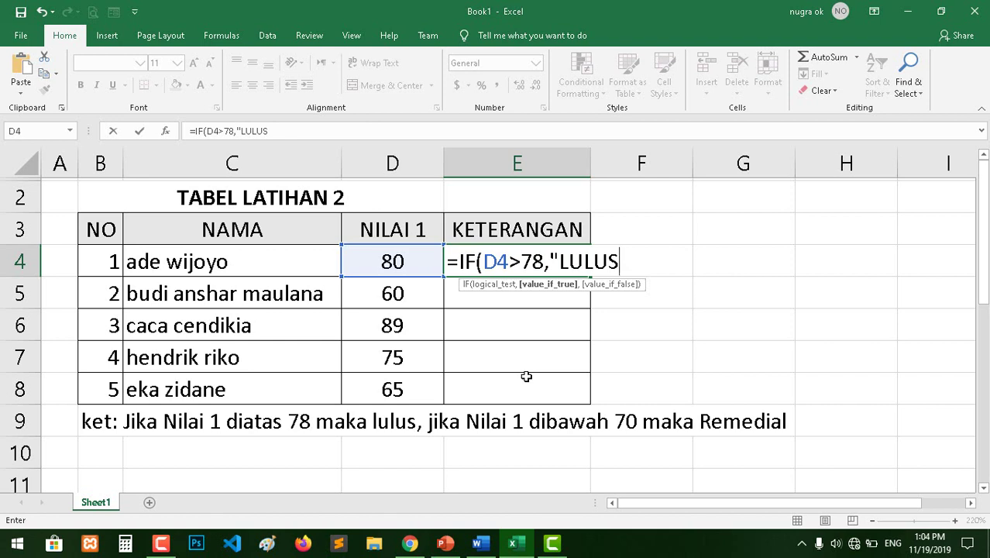
type("\"")
type(",I")
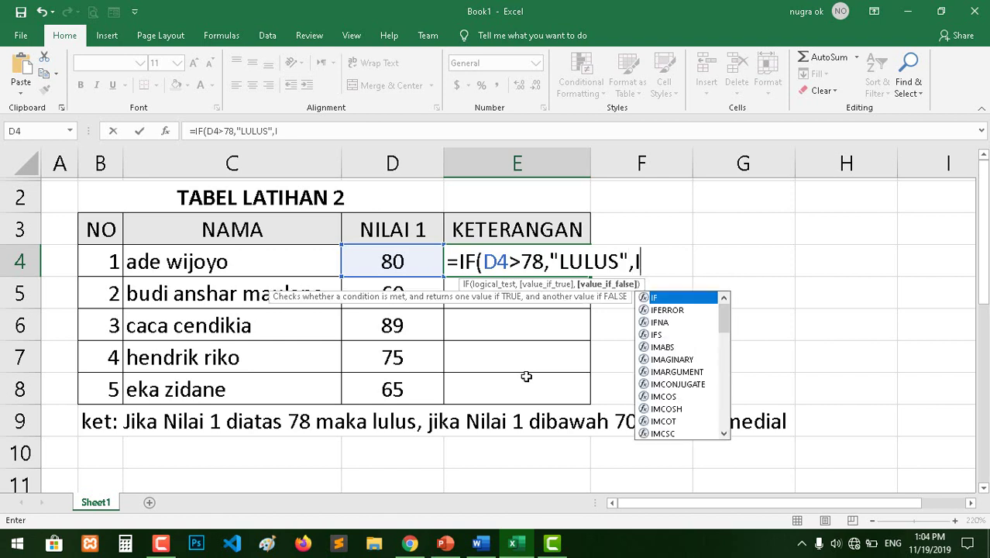
type("F(")
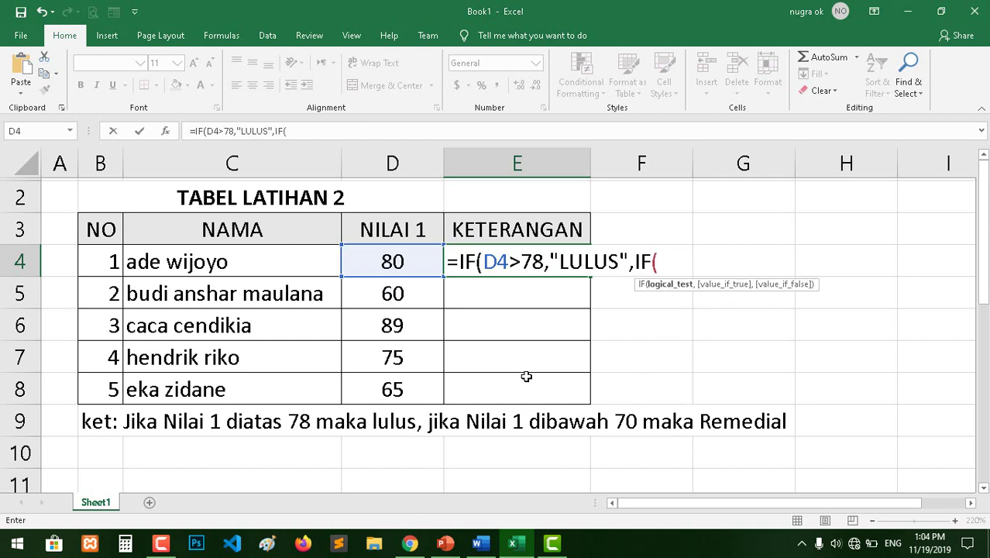
left_click(400, 266)
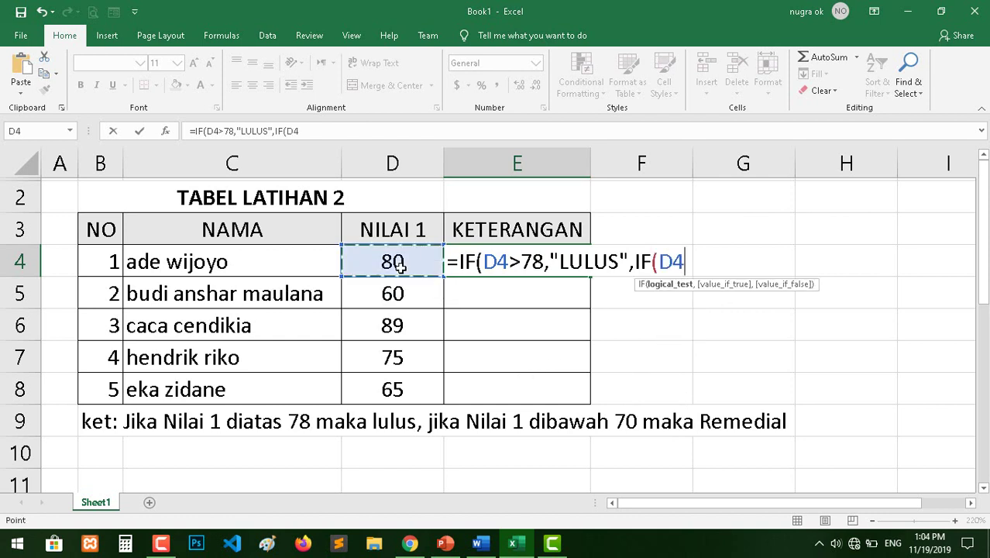
type("<")
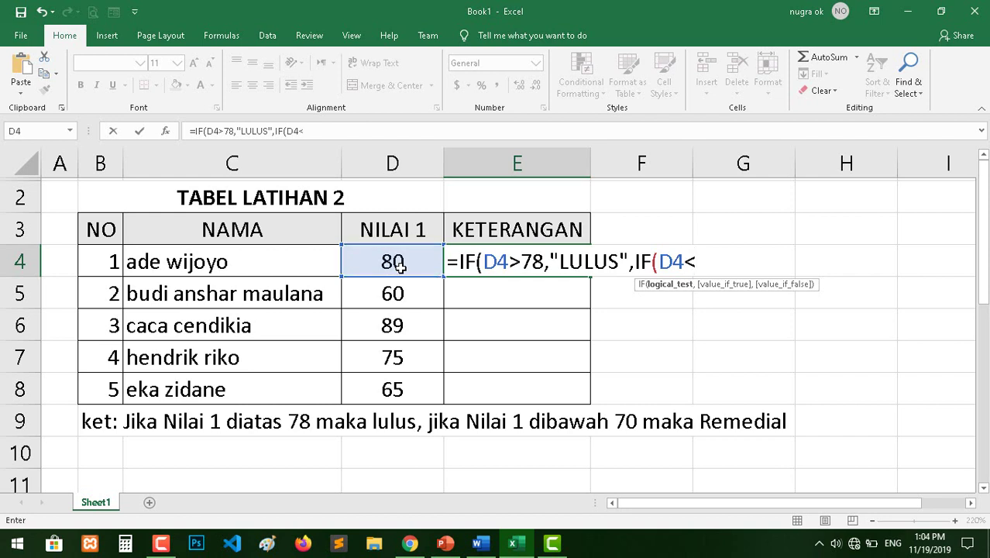
type("70")
type(",\"")
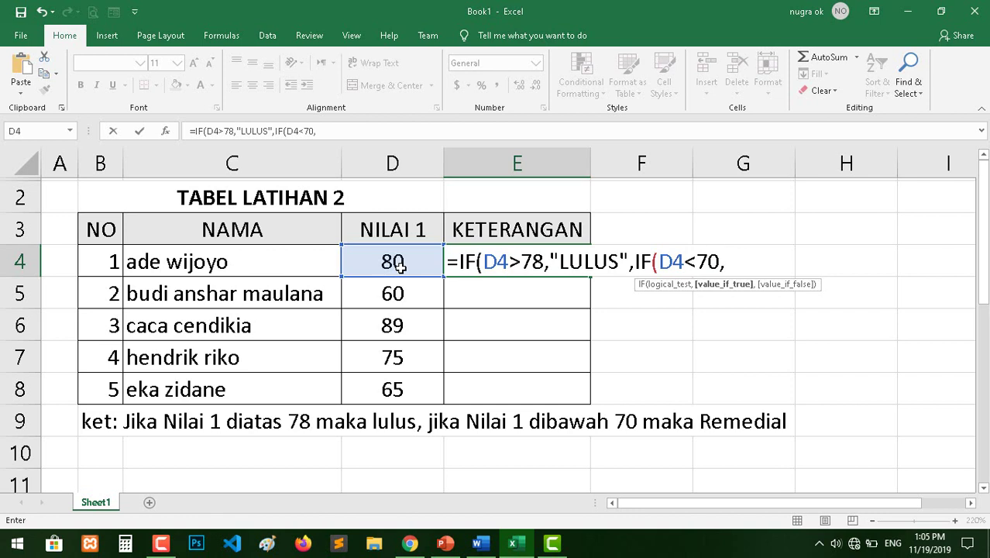
type("REMED")
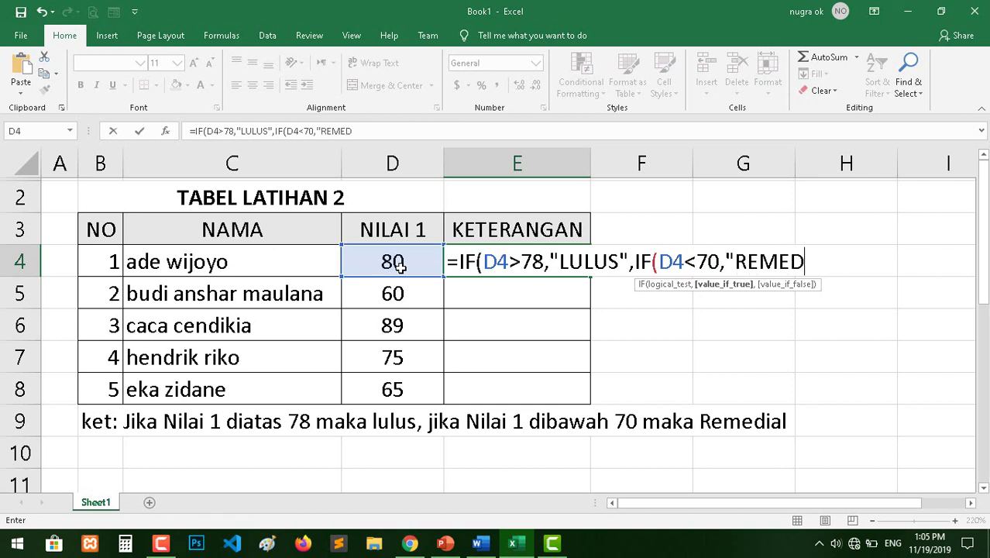
type("ILA")
key("BackSpace")
key("BackSpace")
type("AL\"")
type("))")
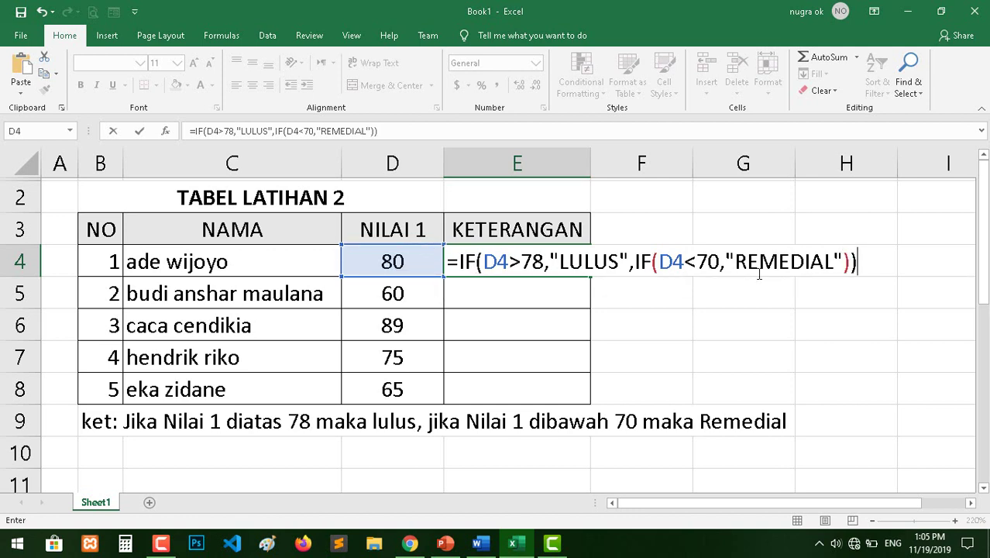
key("Return")
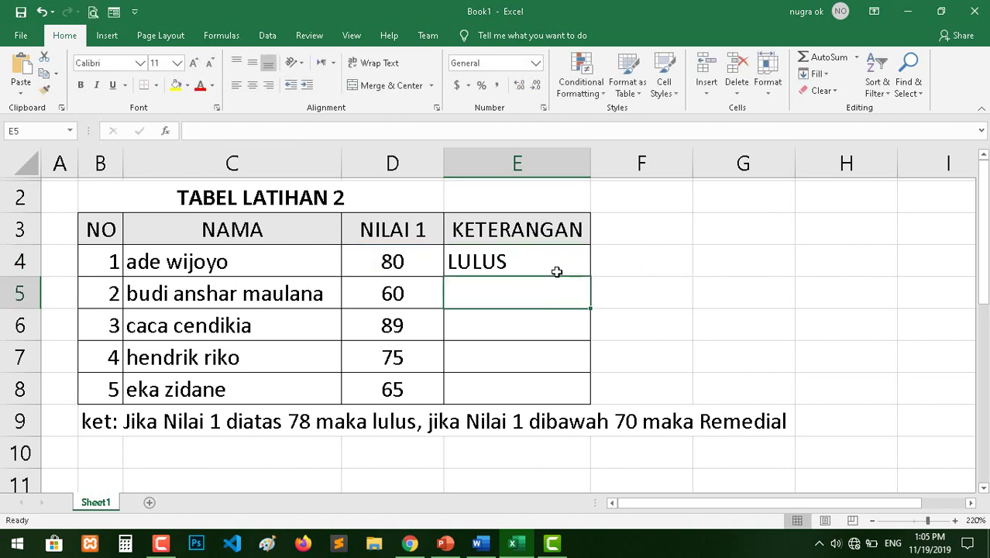
Fill the KETERANGAN formula from E4 down to E8.
left_click(556, 270)
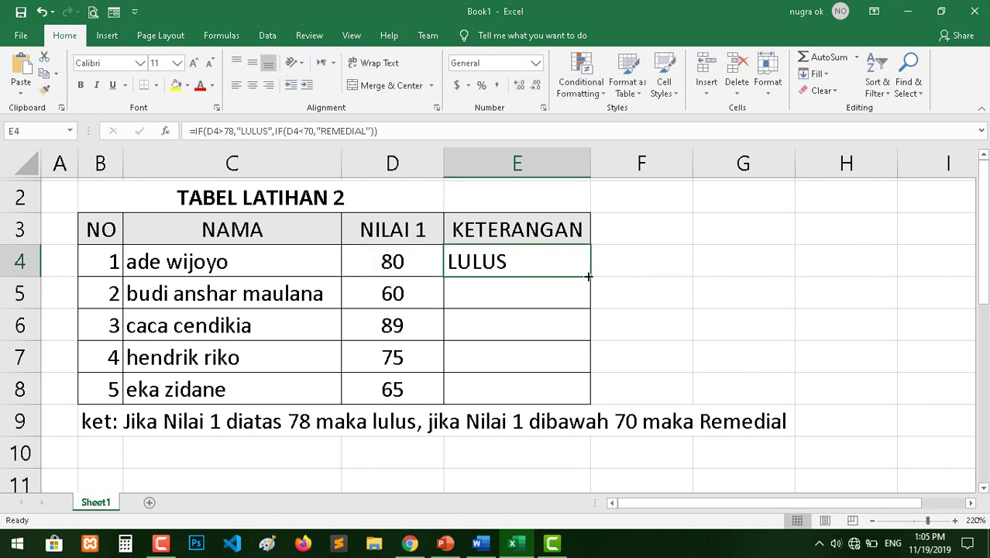
left_click_drag(590, 276, 582, 392)
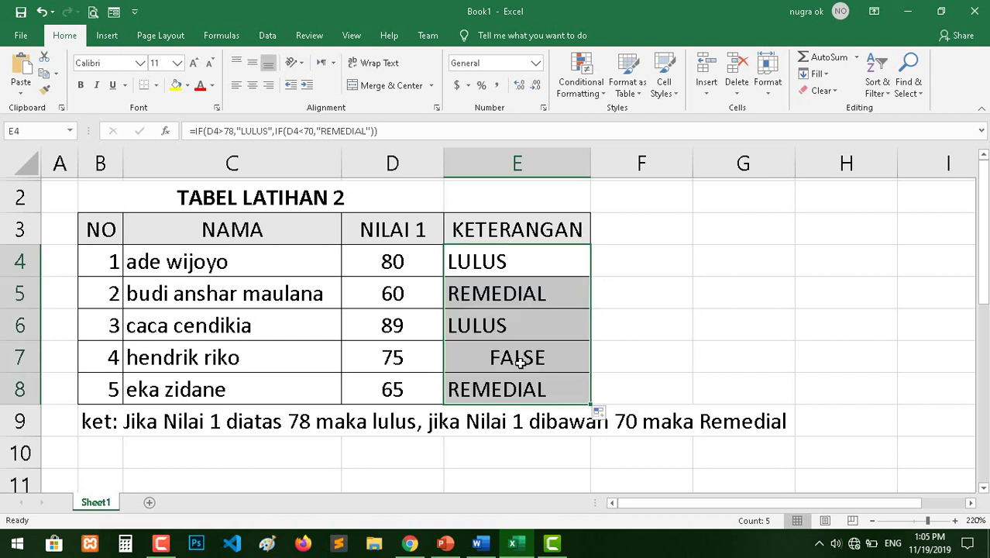
left_click(479, 352)
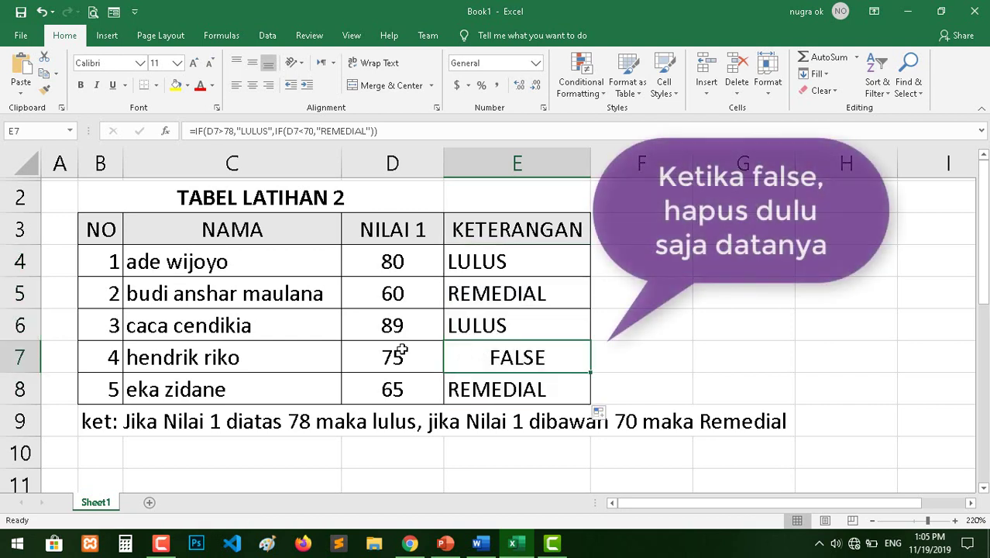
left_click(401, 352)
double_click(507, 263)
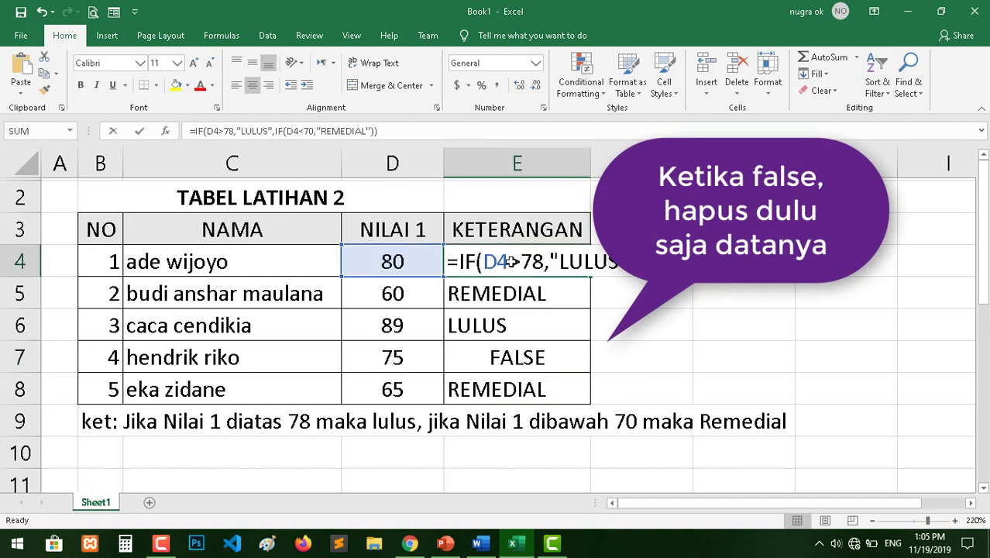
Change the fourth student's NILAI 1 in D7 from 75 to 65, then recheck E4's formula.
left_click(425, 355)
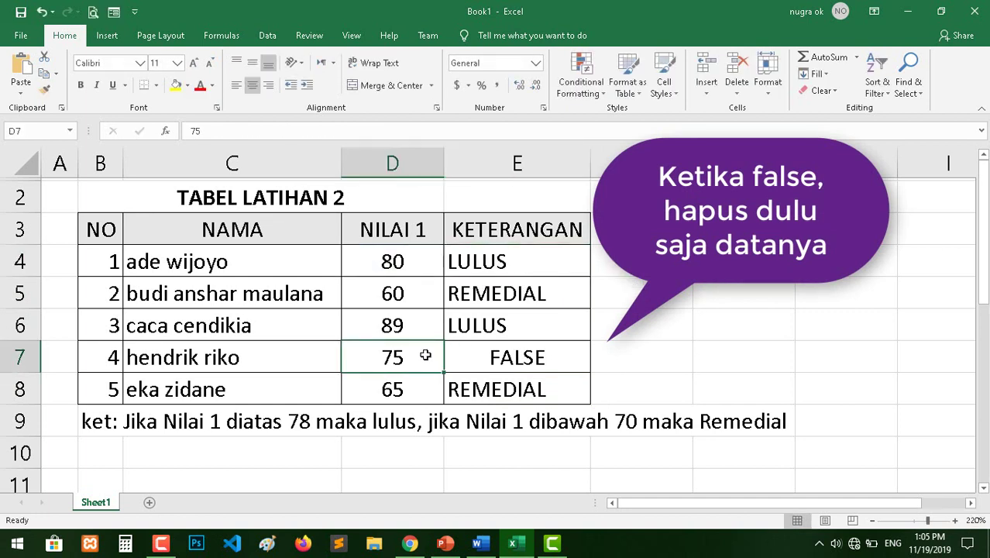
double_click(425, 355)
key("BackSpace")
key("BackSpace")
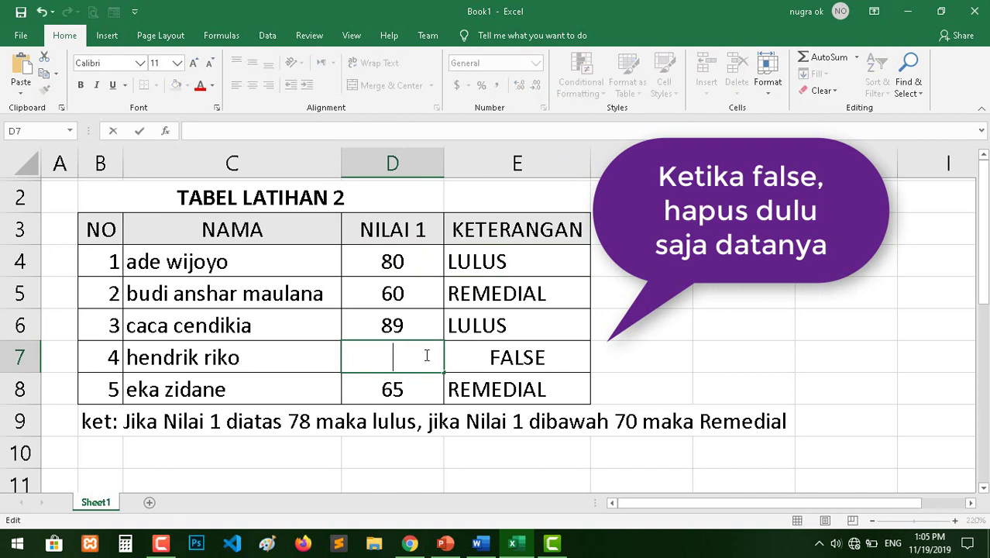
type("65")
key("Return")
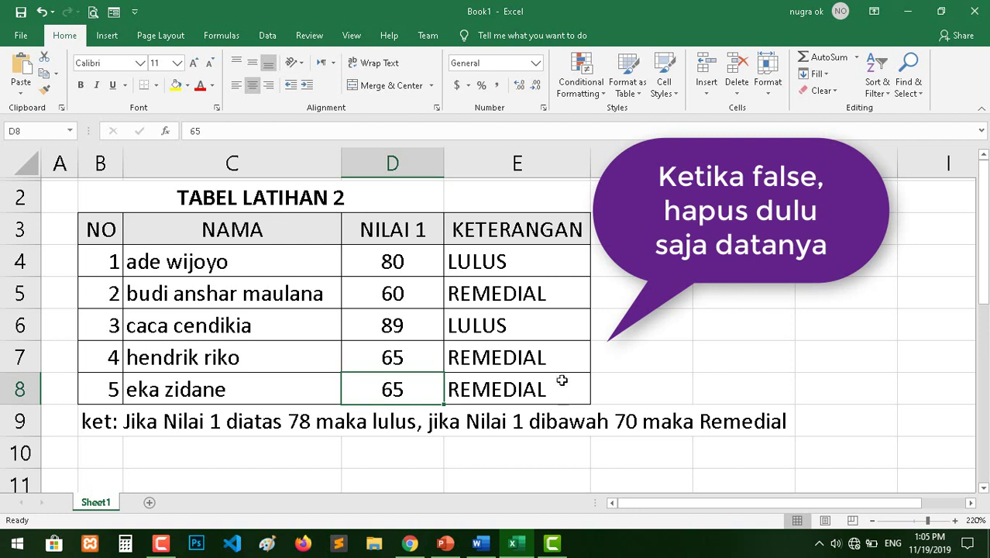
left_click(560, 272)
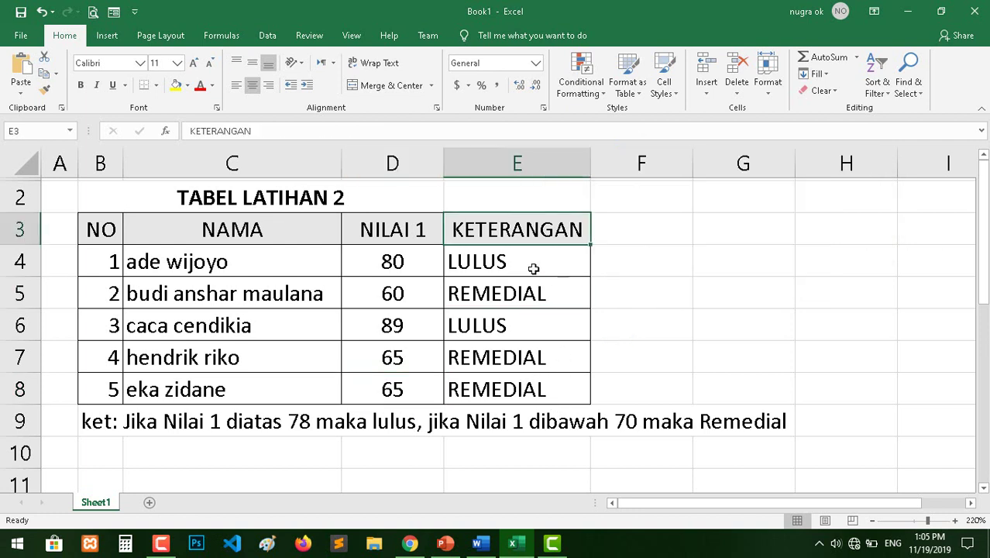
double_click(535, 267)
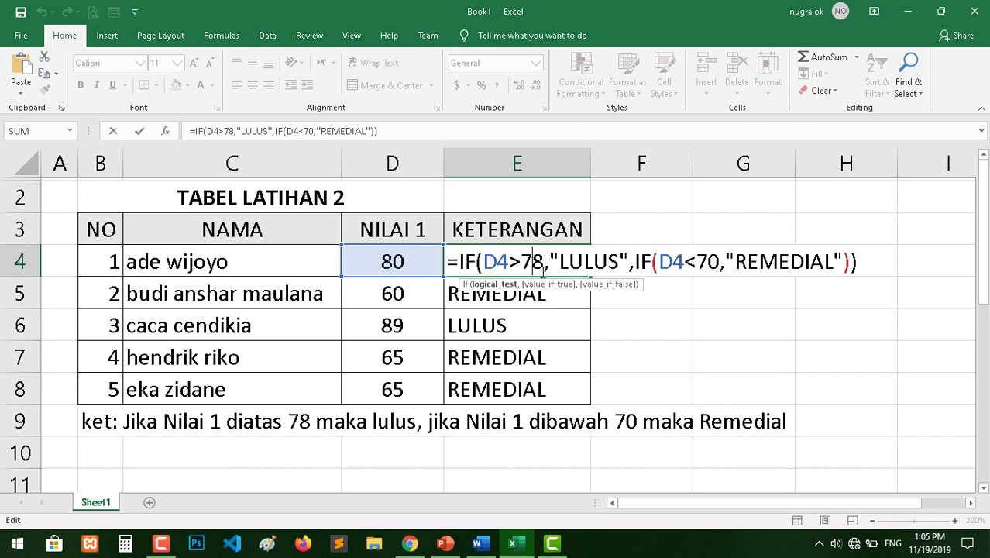
key("Return")
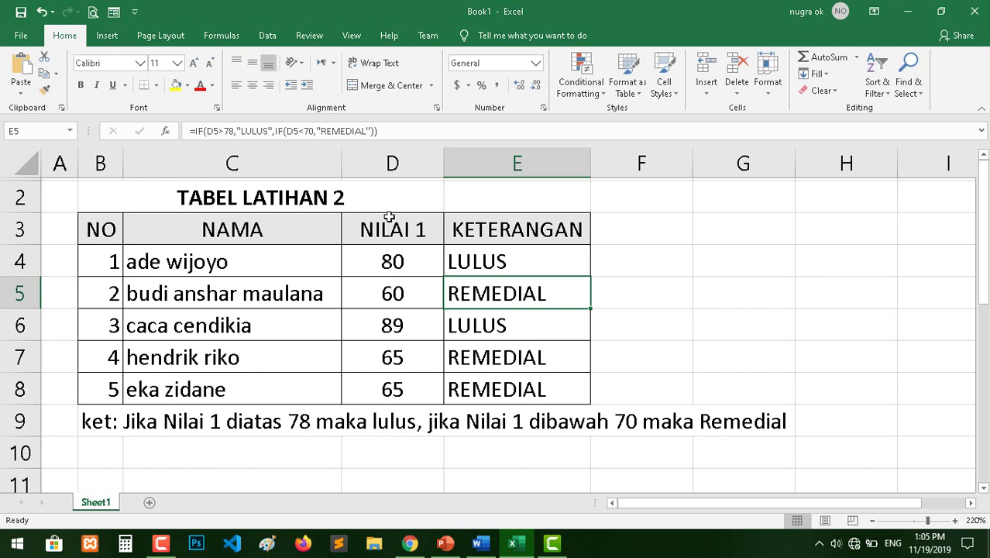
Insert a wider column before NILAI 1 headed JENIS KELAMIN in D3.
right_click(408, 174)
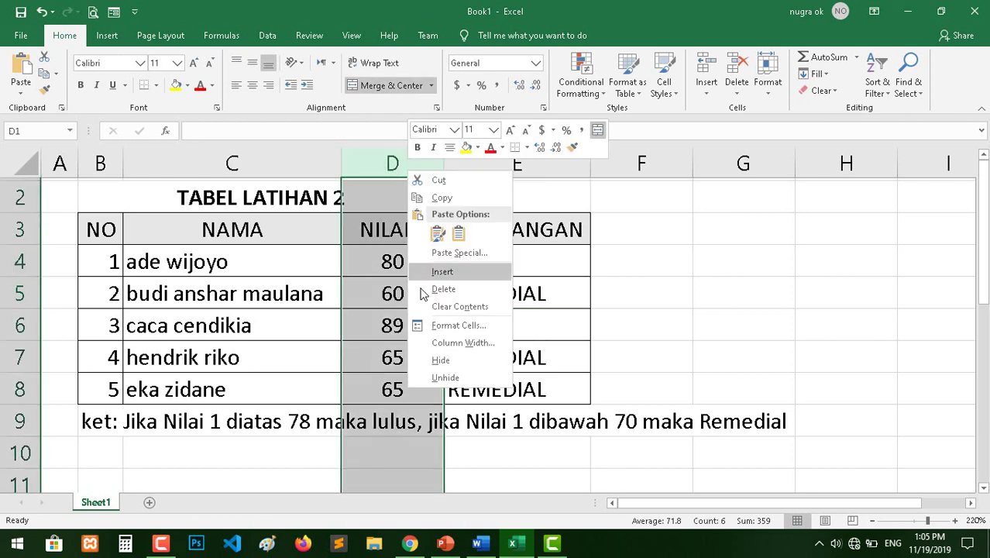
left_click(459, 272)
left_click(459, 272)
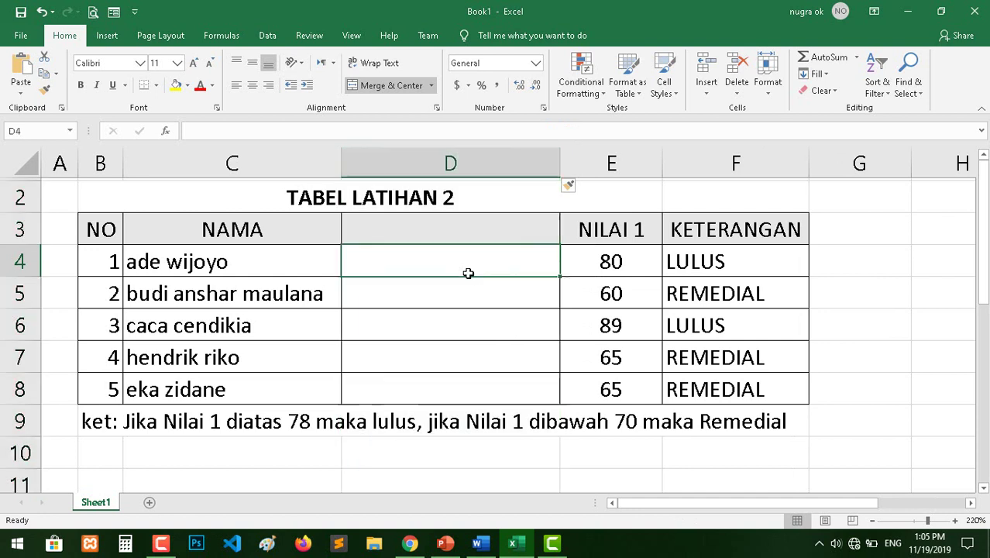
left_click_drag(559, 163, 476, 165)
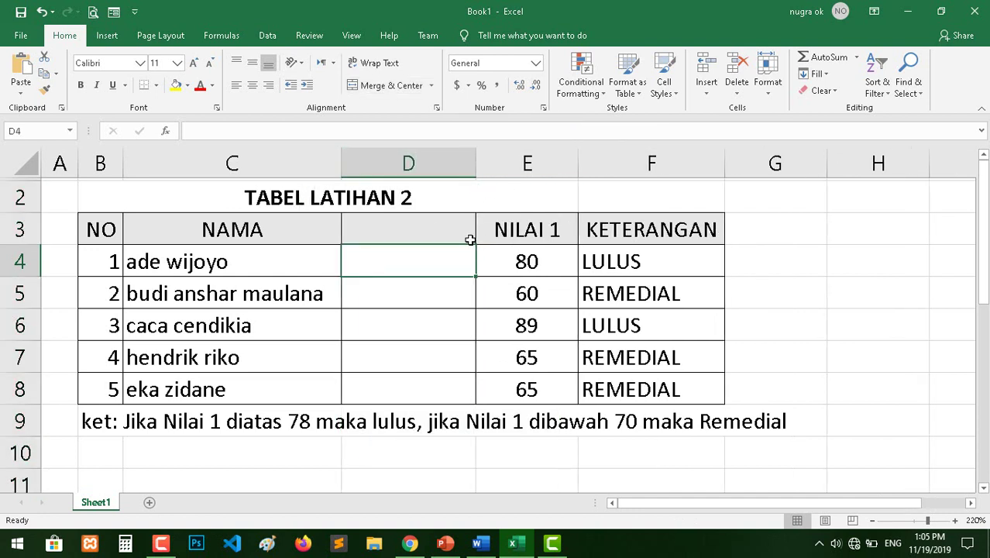
left_click(441, 239)
type("J")
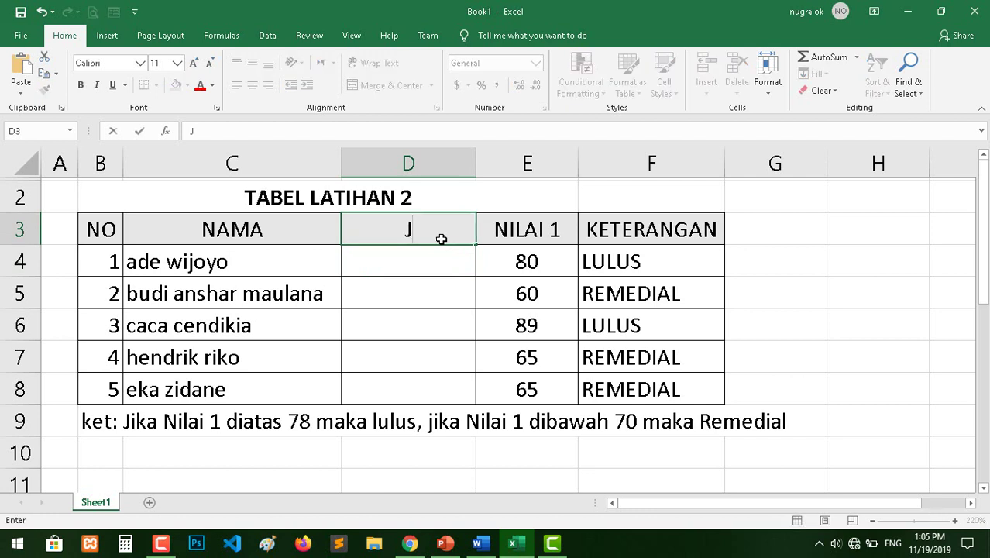
type("ENIS K")
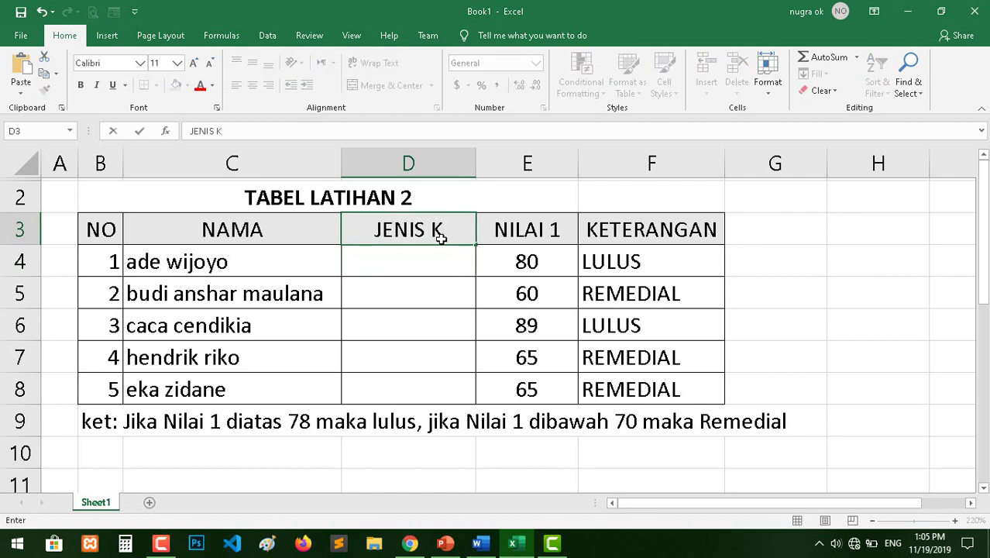
type("ELAMIN")
key("Return")
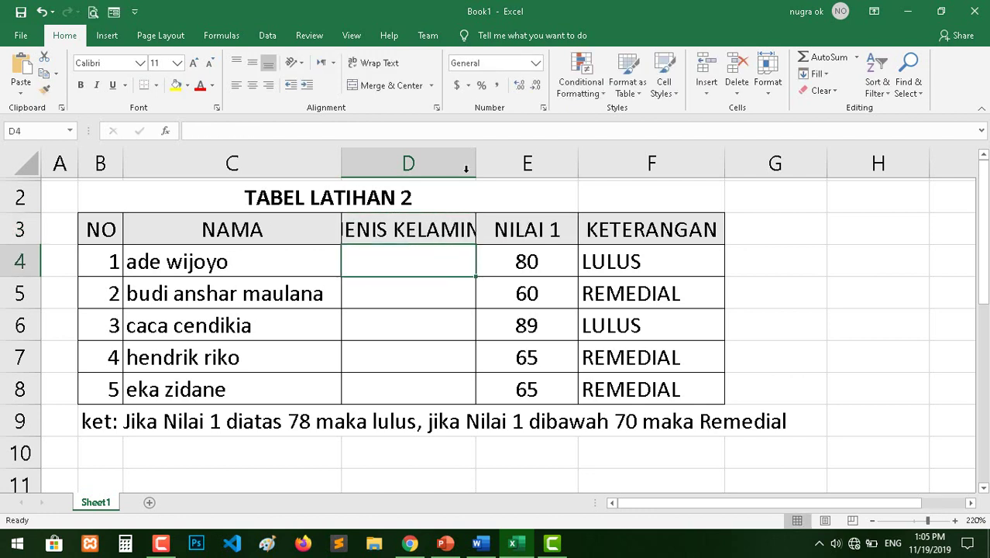
Autofit column D and add the heading KETERANGAN 2 in G3, fitting column G to it.
double_click(478, 150)
left_click(768, 229)
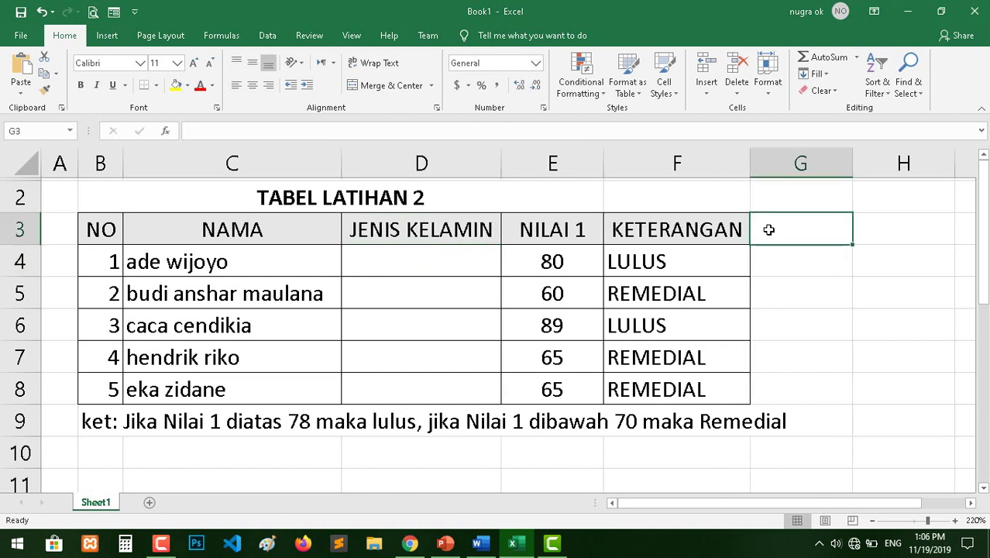
type("KETE")
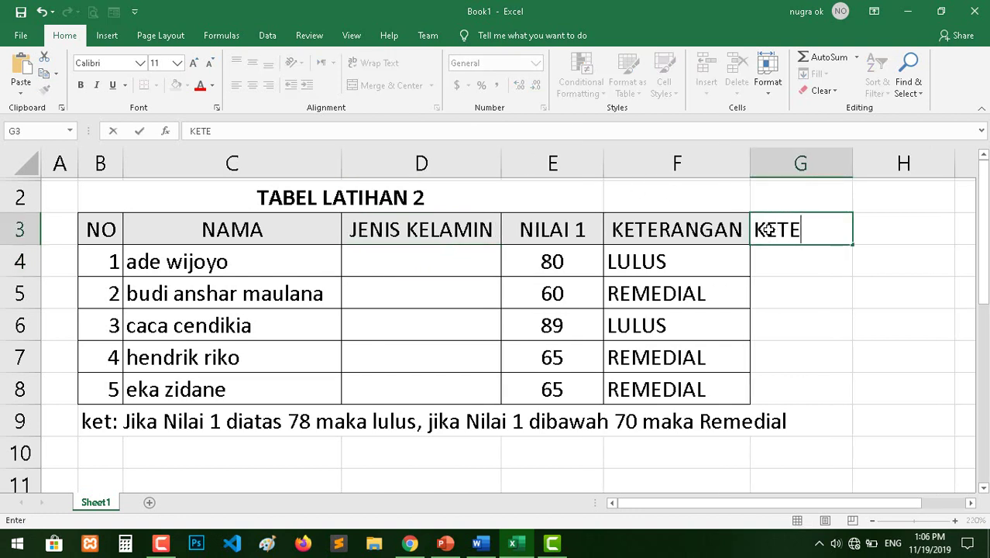
type("RANGAN 2")
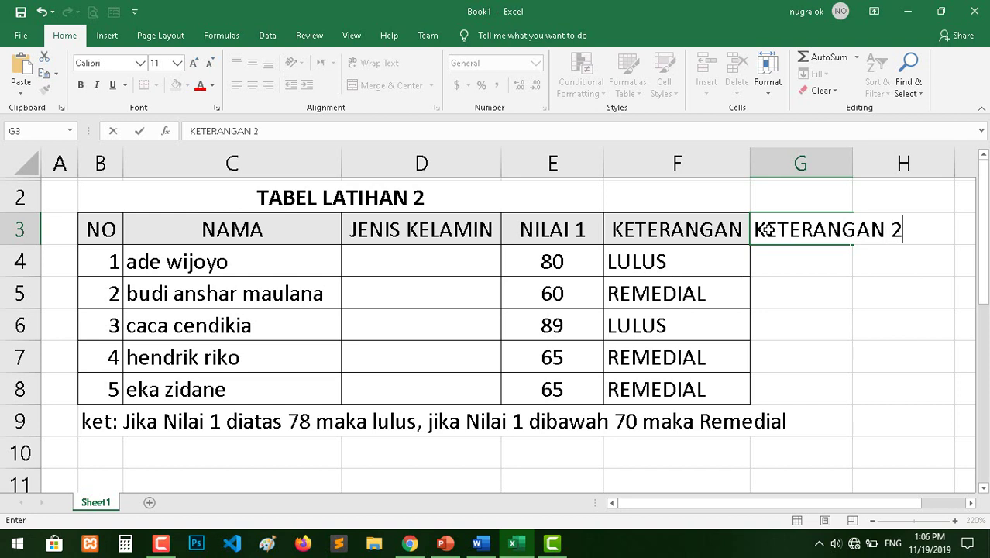
key("Return")
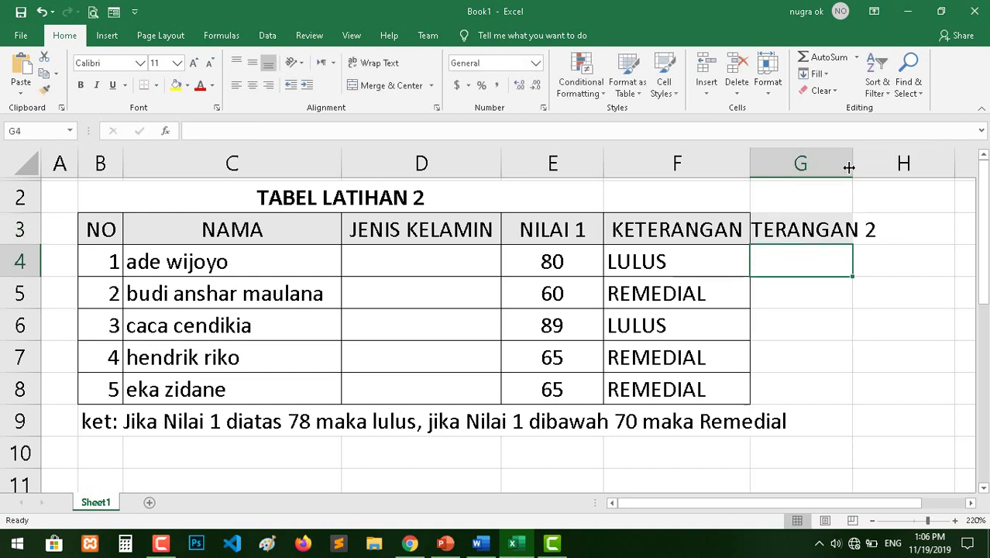
double_click(851, 163)
Apply All Borders to G3:G8.
left_click(848, 228)
left_click(839, 389, "shift")
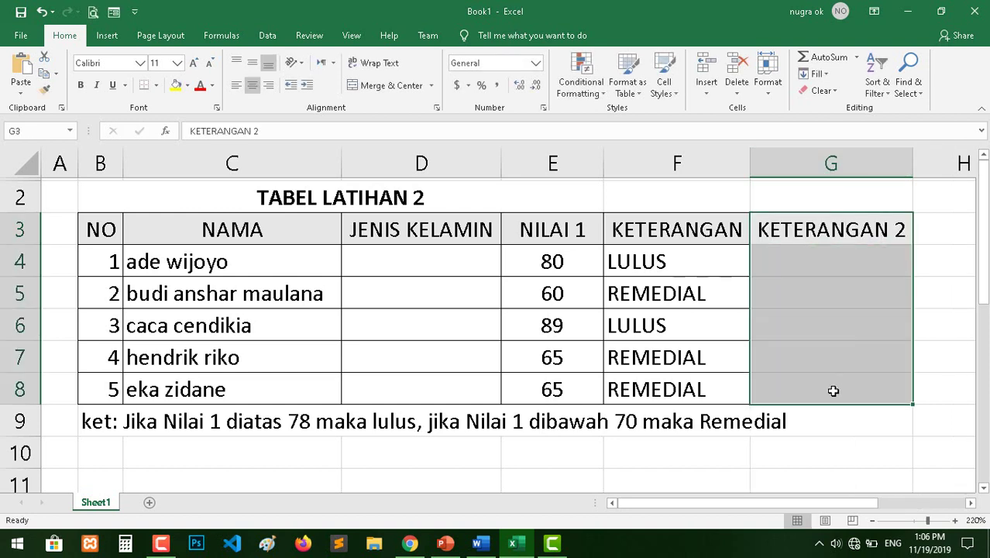
left_click(157, 86)
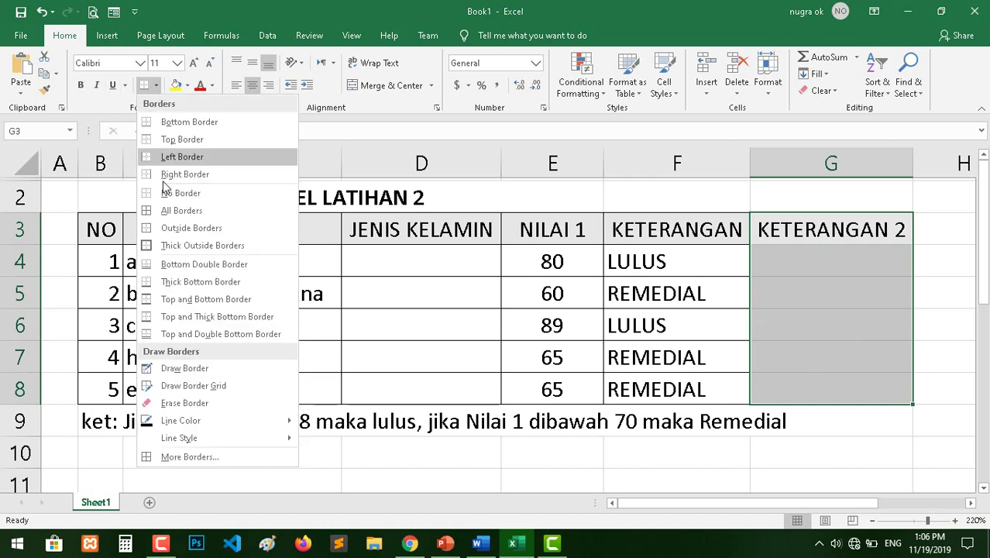
left_click(180, 214)
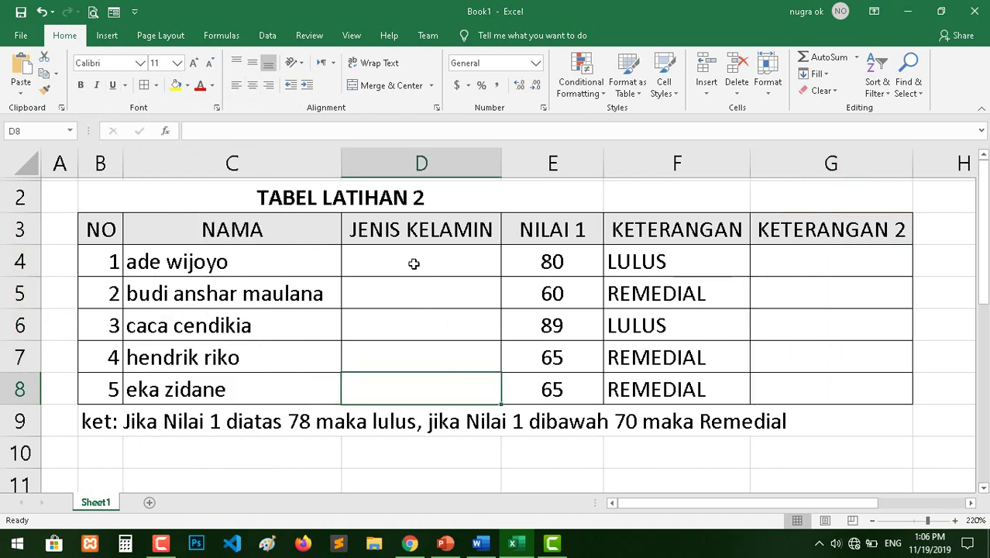
Fill JENIS KELAMIN in D4:D8 with L, L, P, L, P.
left_click(414, 263)
type("L")
key("Return")
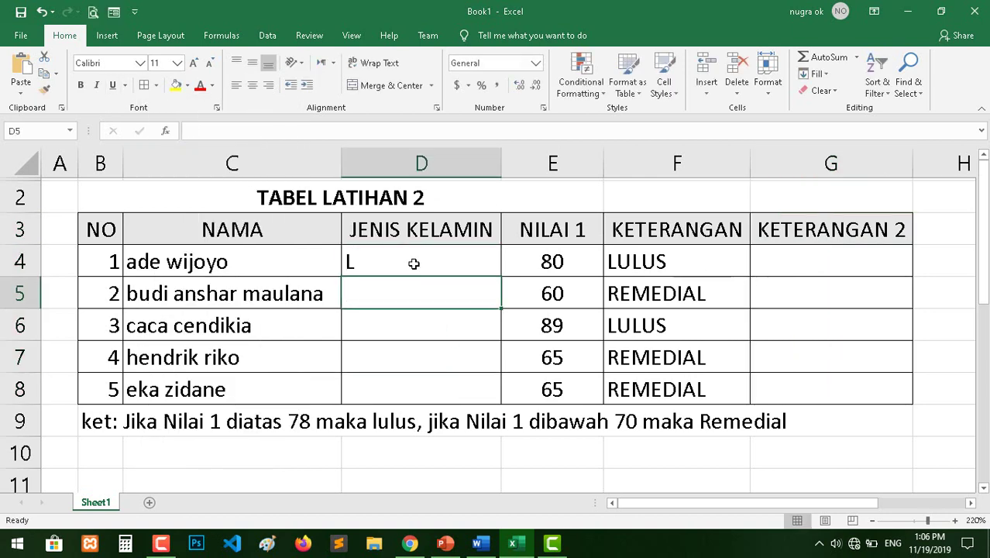
key("Return")
type("P")
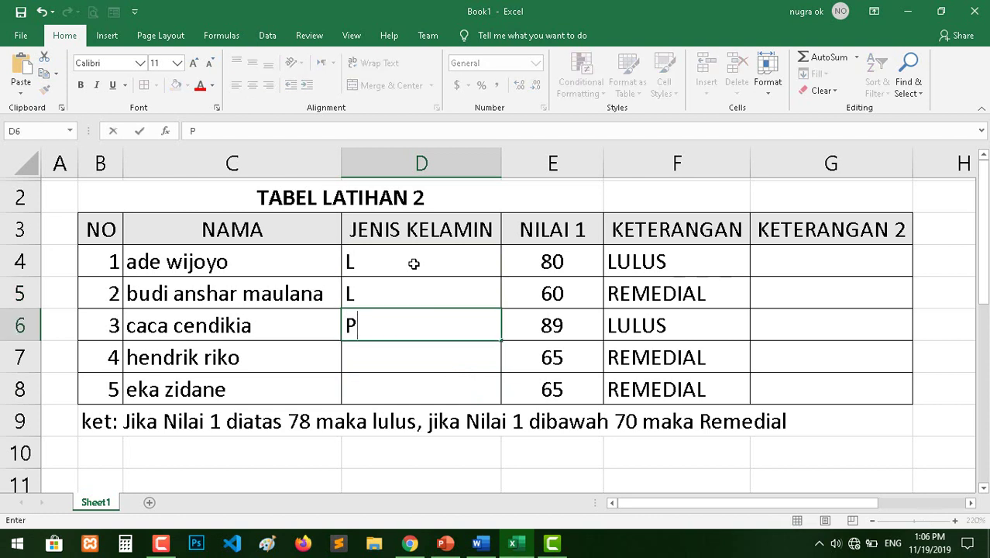
key("Return")
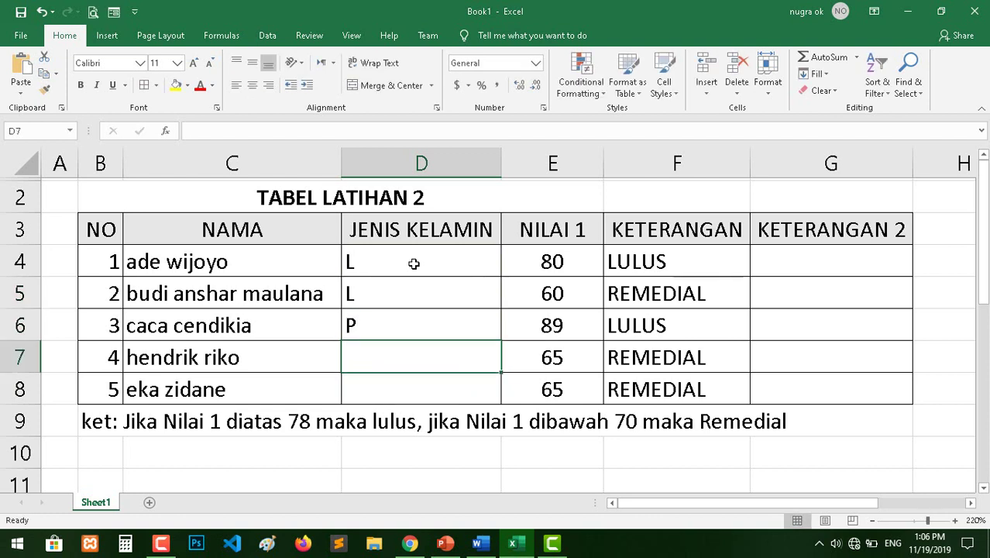
type("L")
key("Return")
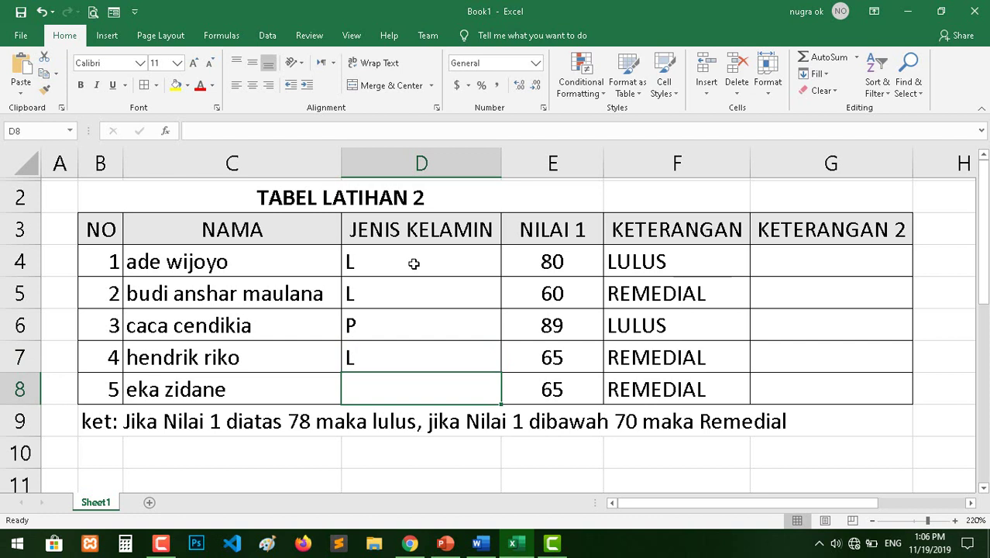
type("P")
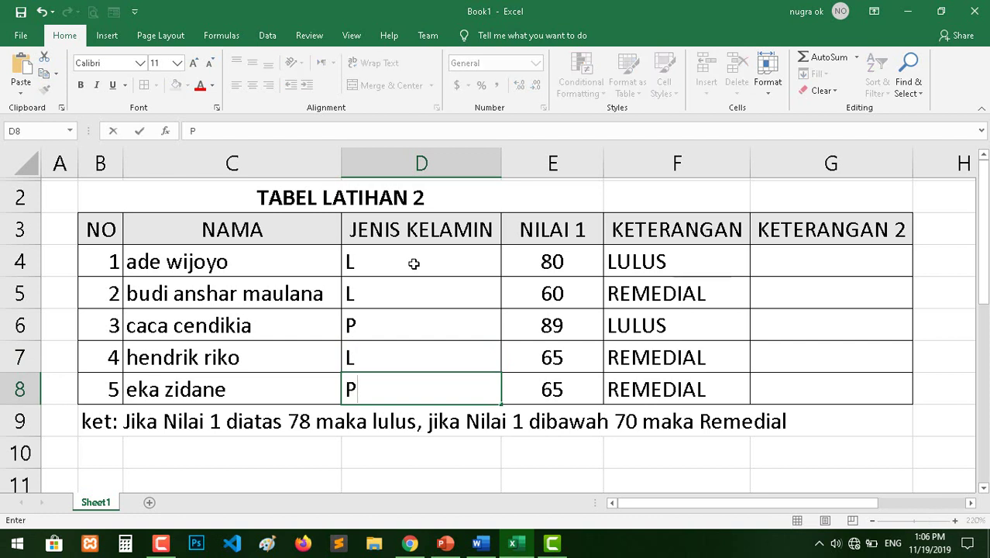
Correct a mistyped letter in the fifth student's name in C8.
double_click(159, 389)
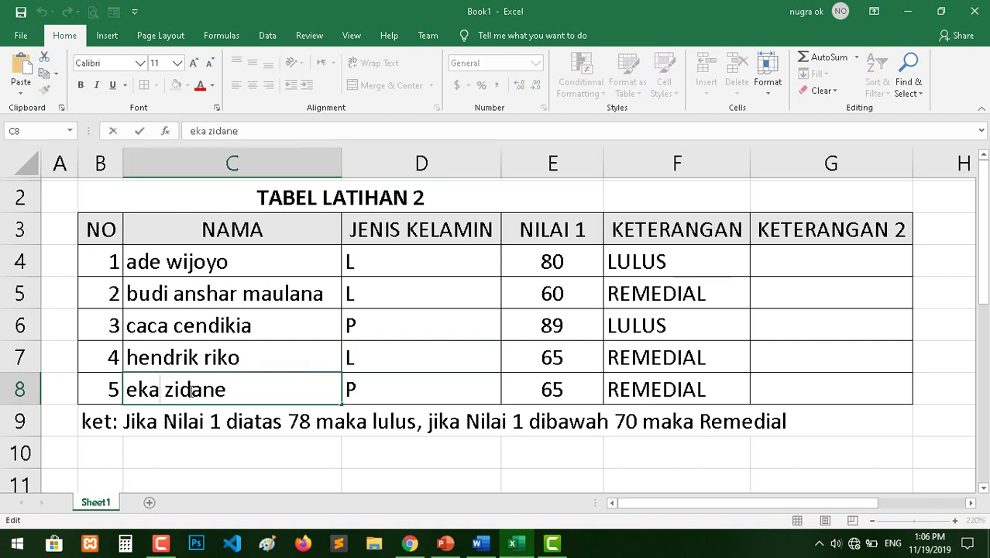
key("shift+Right")
type("V")
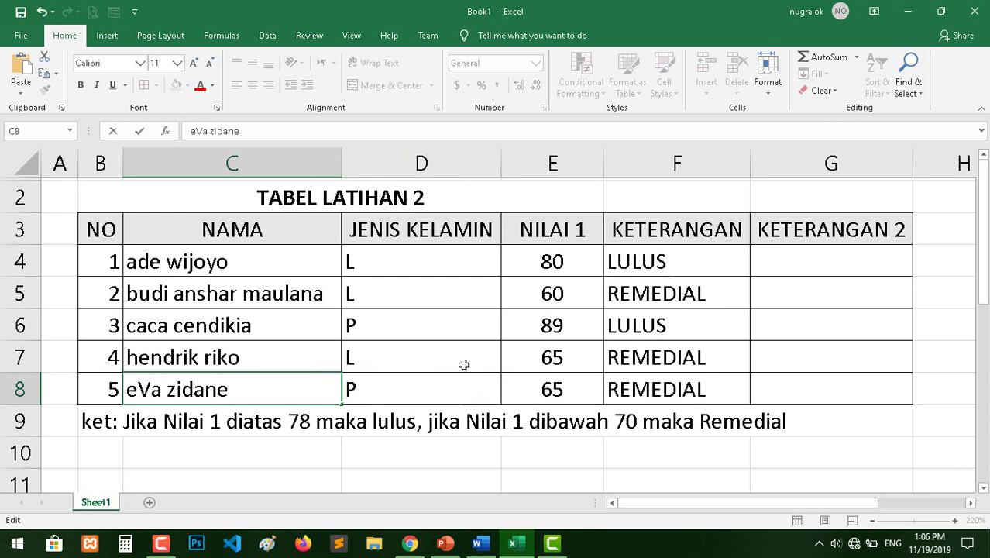
key("BackSpace")
type("v")
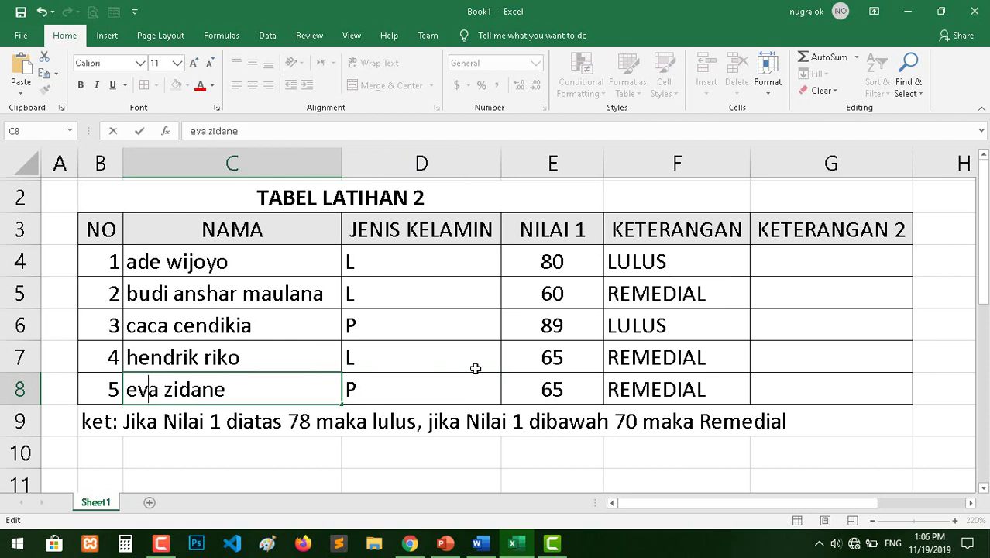
key("Return")
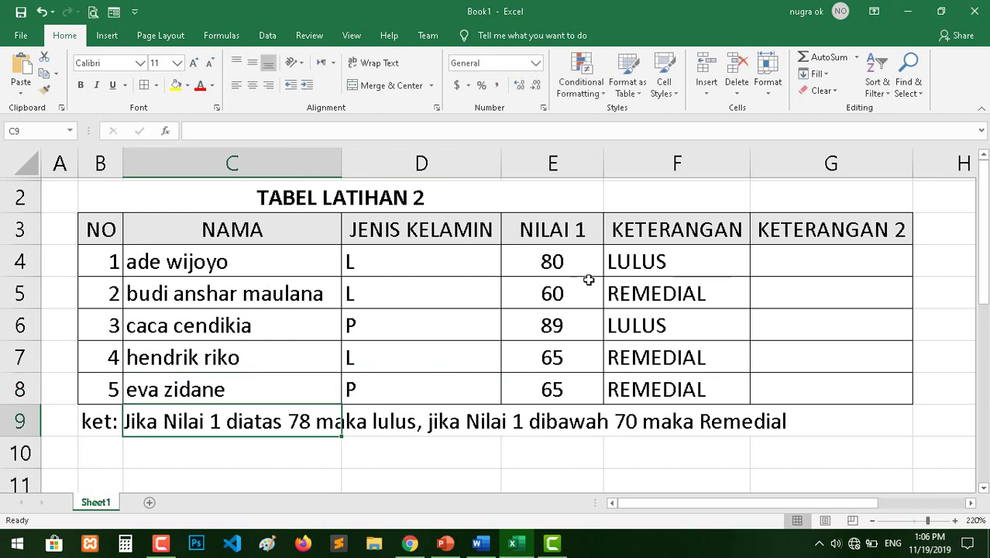
Center-align the L and P entries in D4:D8.
double_click(637, 266)
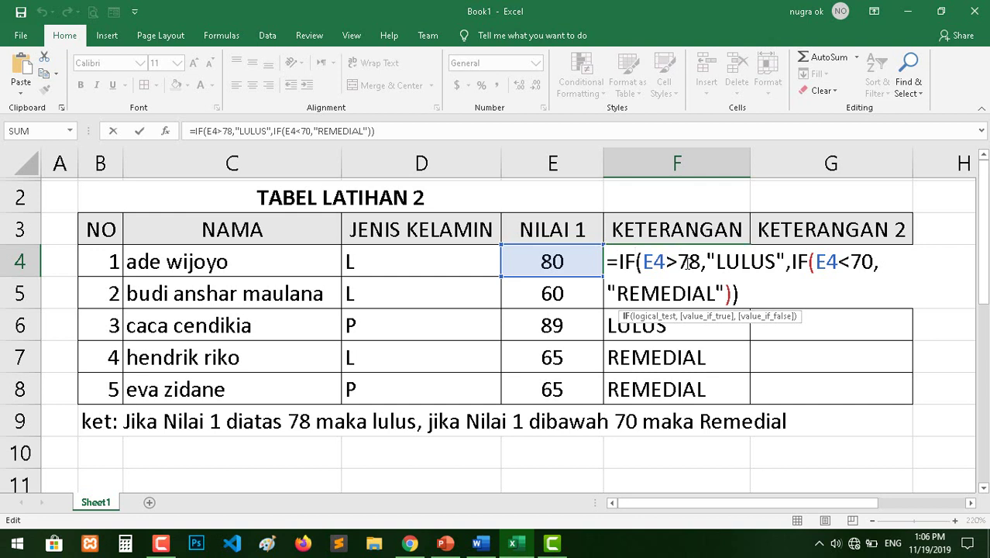
key("Escape")
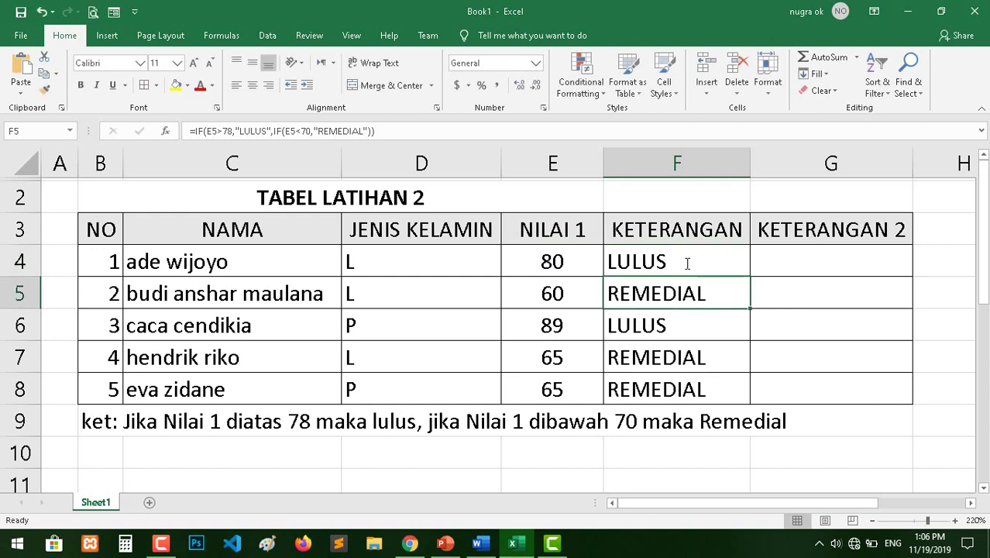
left_click_drag(375, 260, 386, 375)
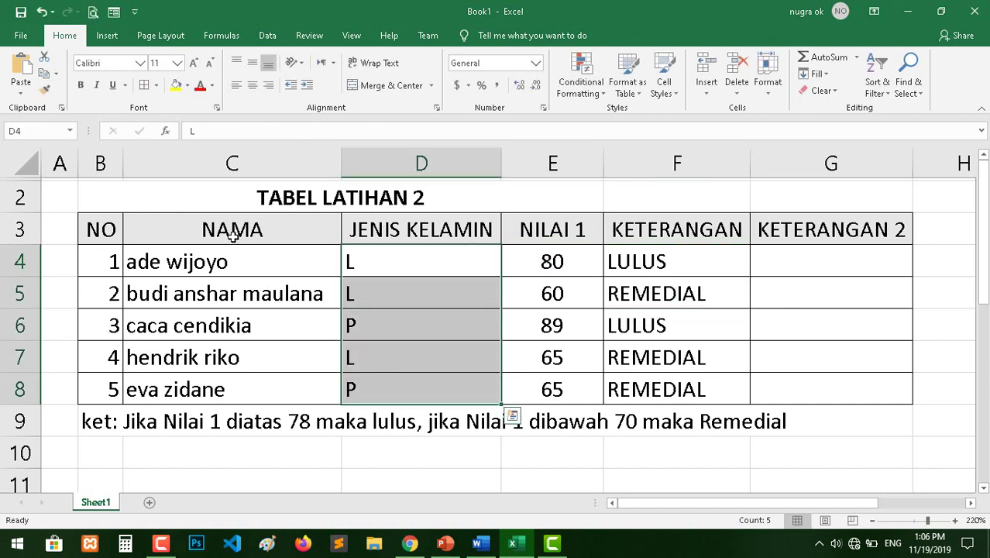
left_click(251, 87)
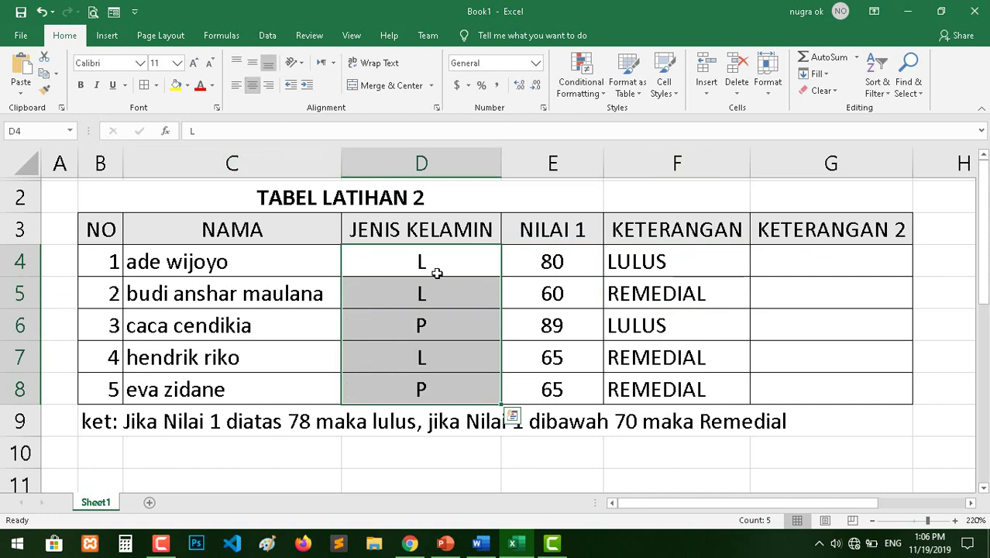
left_click(436, 271)
left_click(795, 264)
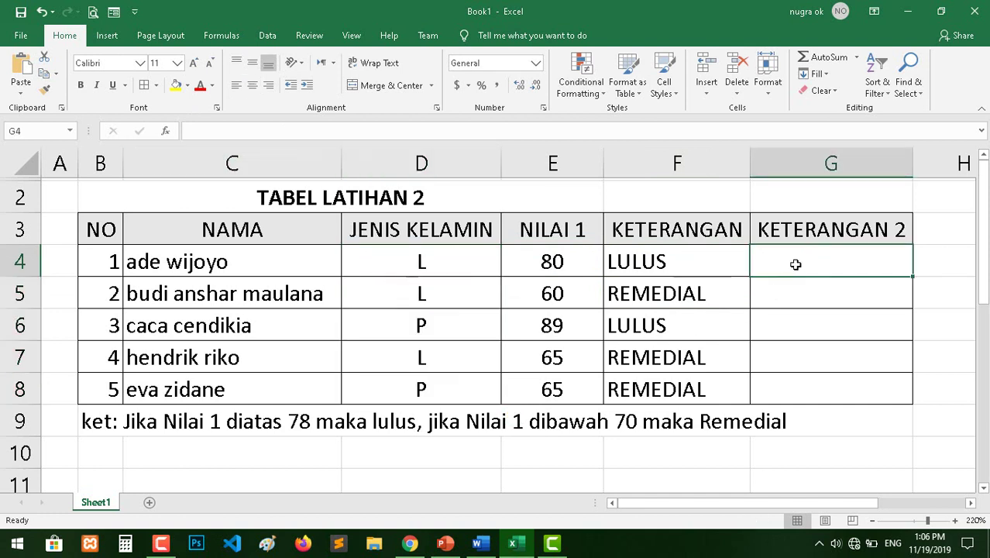
Enter =IF(D4="L","LAKI LAKI","PEREMPUAN") in G4 so it shows LAKI LAKI.
type("=")
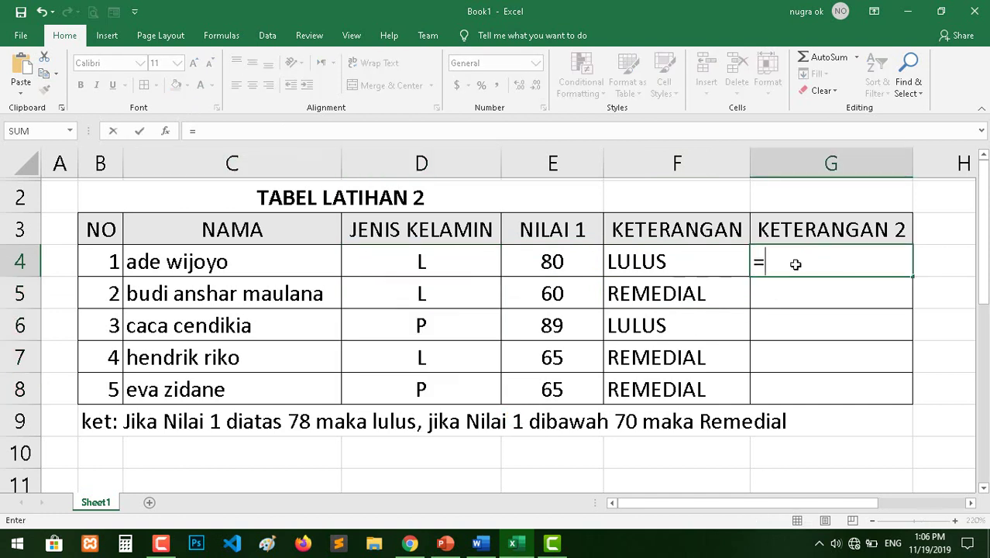
type("IF(")
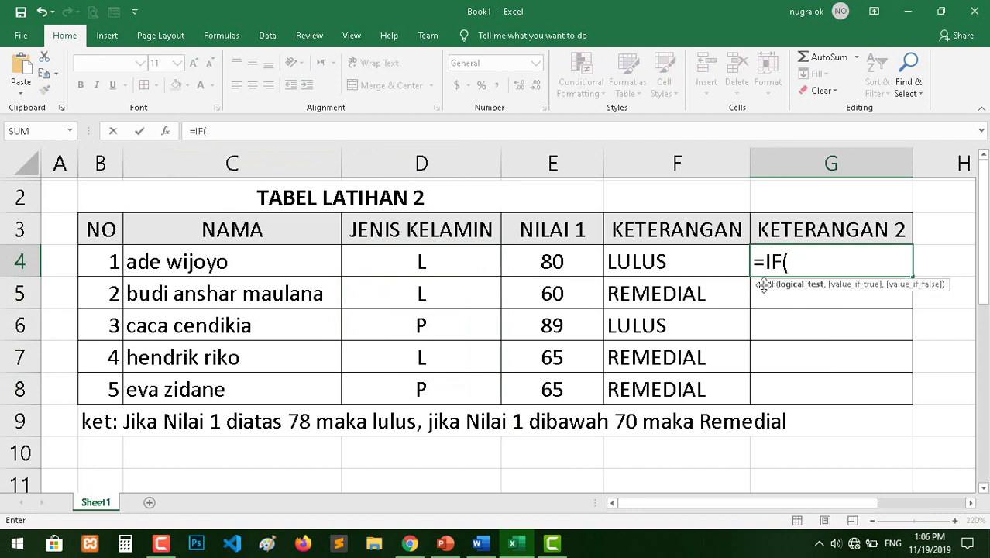
left_click(419, 261)
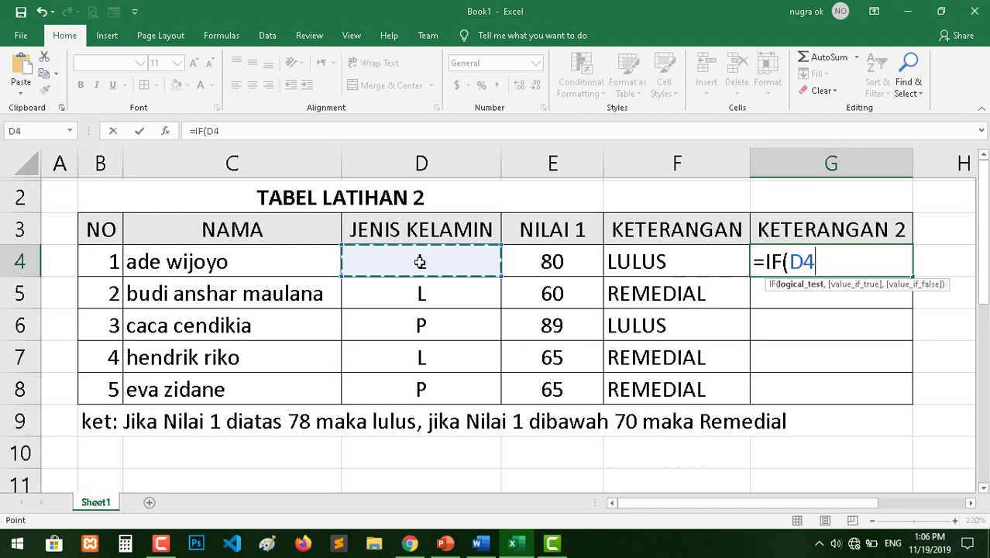
type("=")
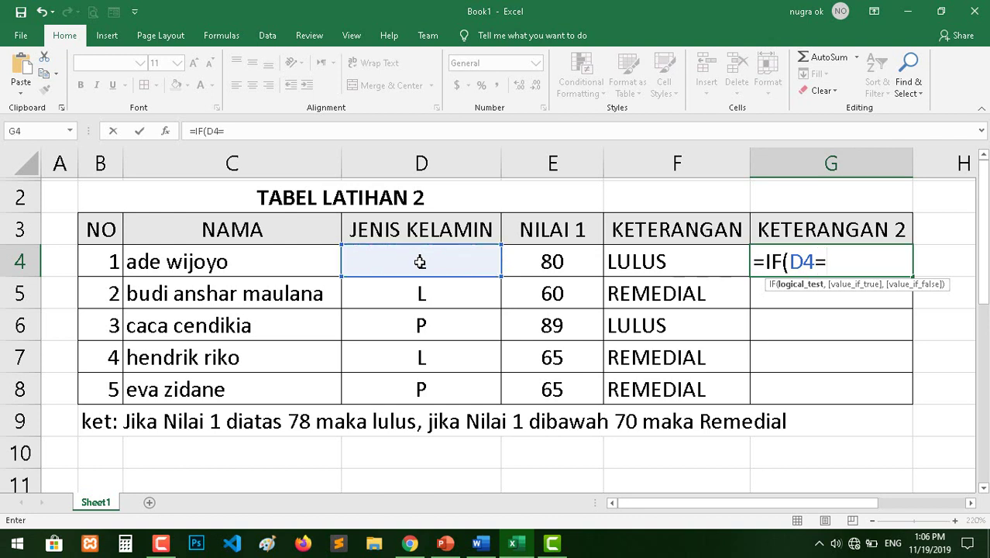
type("\"L")
type("\",")
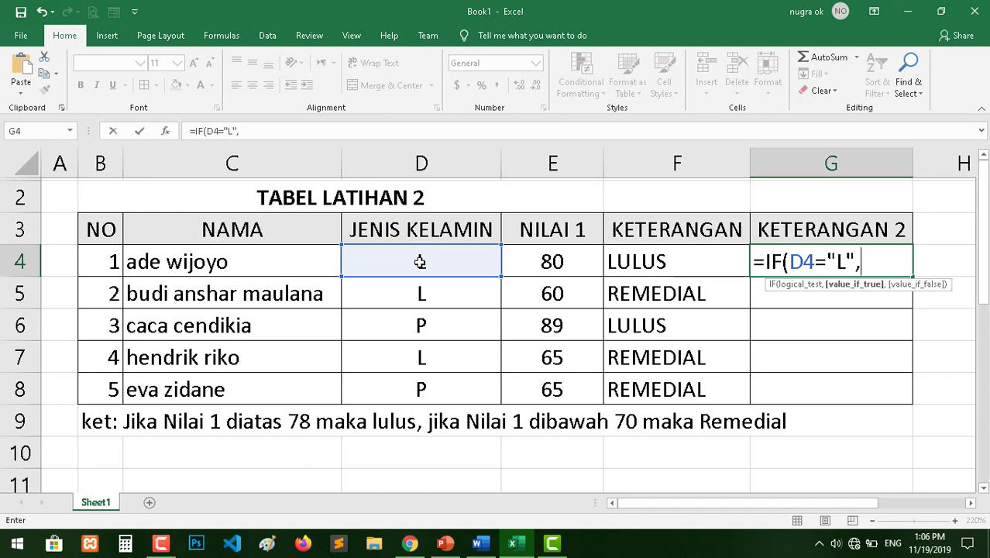
type("\"LA")
type("KI")
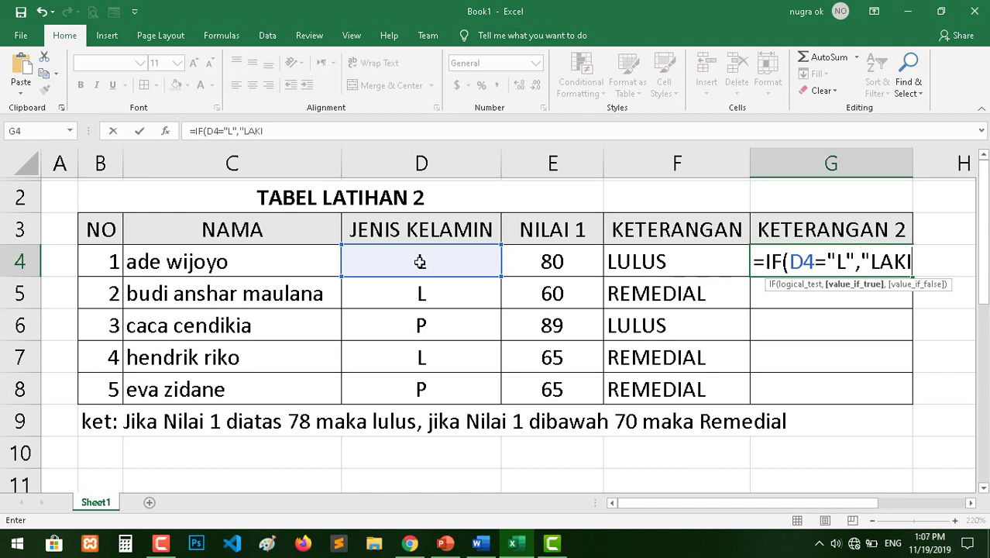
type(" LAKI")
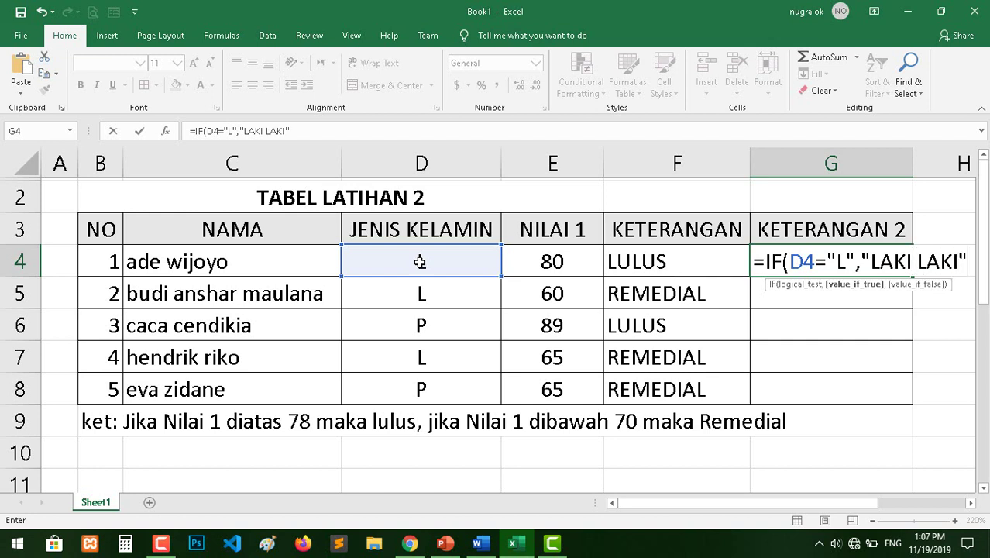
type(",")
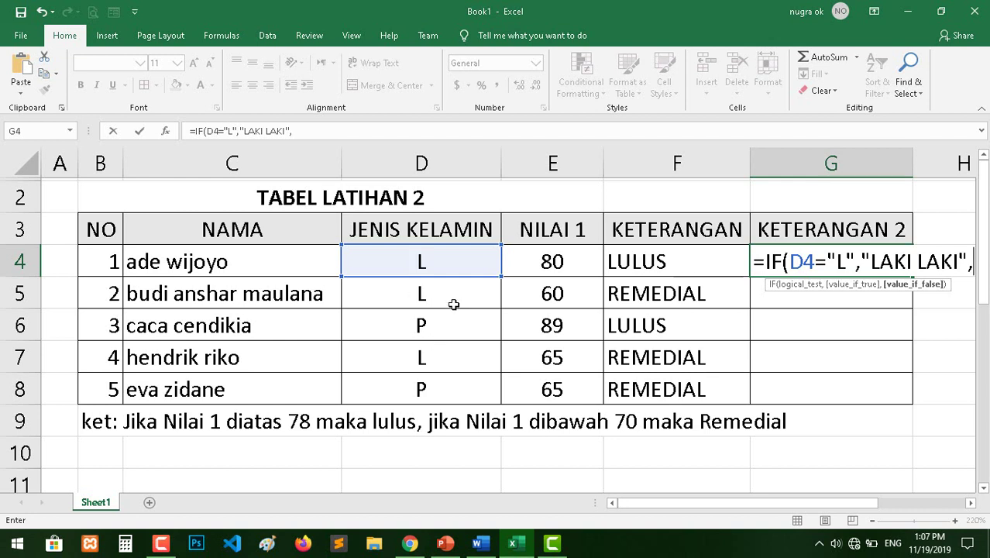
type("\"")
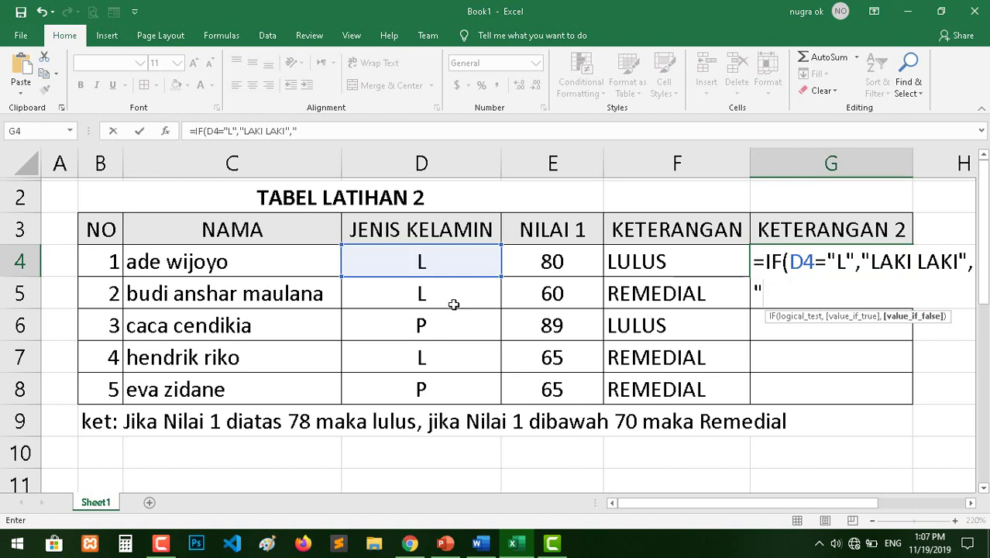
type("PR")
key("BackSpace")
type("EE")
key("BackSpace")
type("REMU")
key("BackSpace")
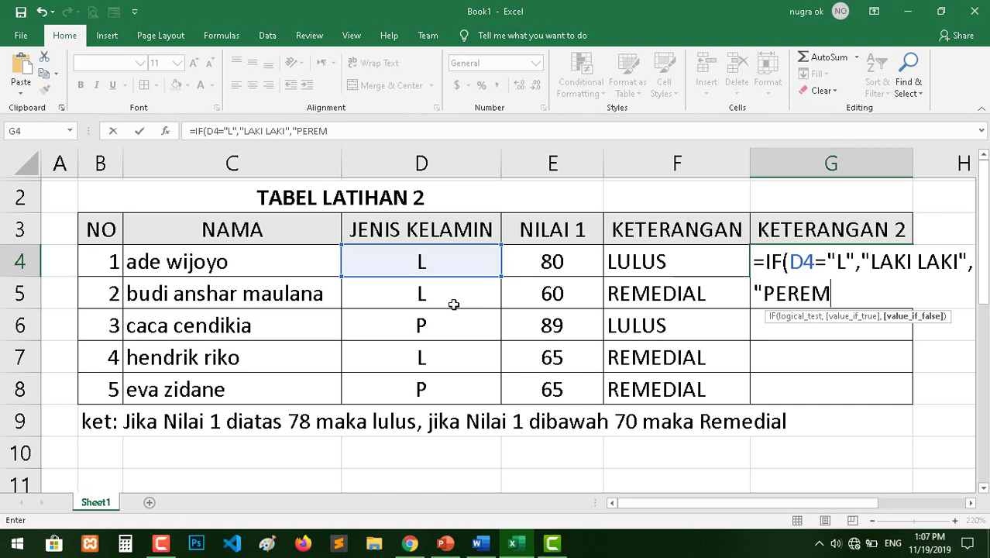
type("PUAN\"")
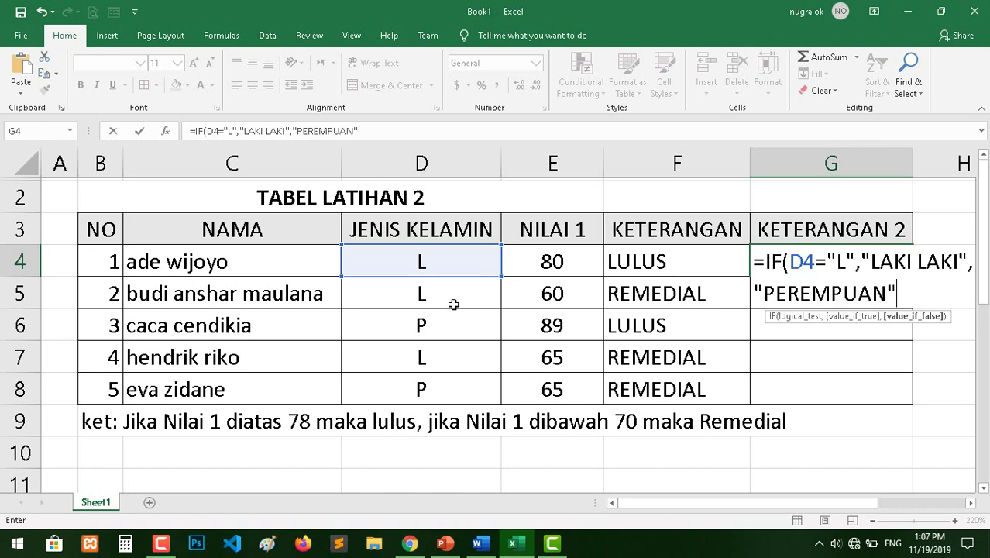
type(")")
key("Return")
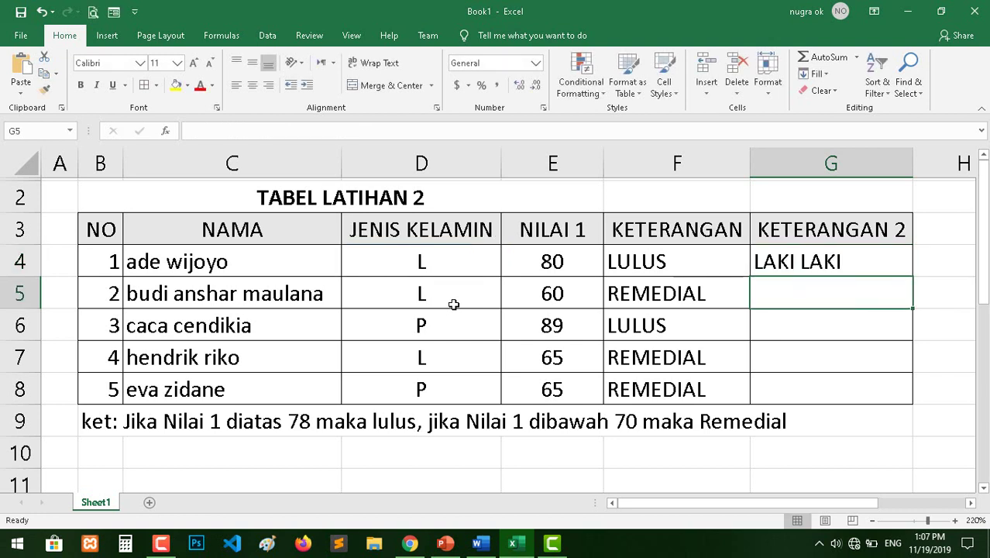
Clear the KETERANGAN results in F5:F8.
left_click(664, 293)
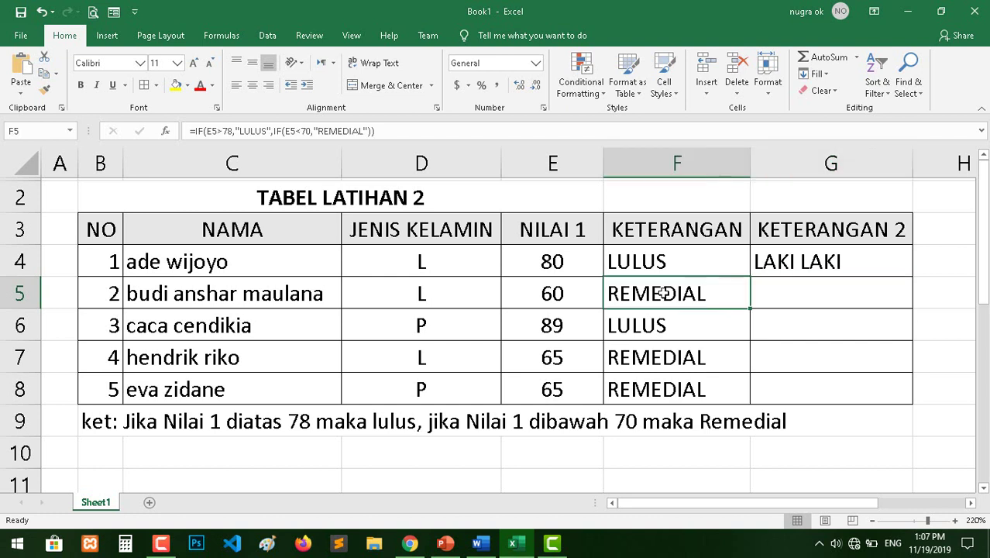
left_click_drag(687, 294, 679, 385)
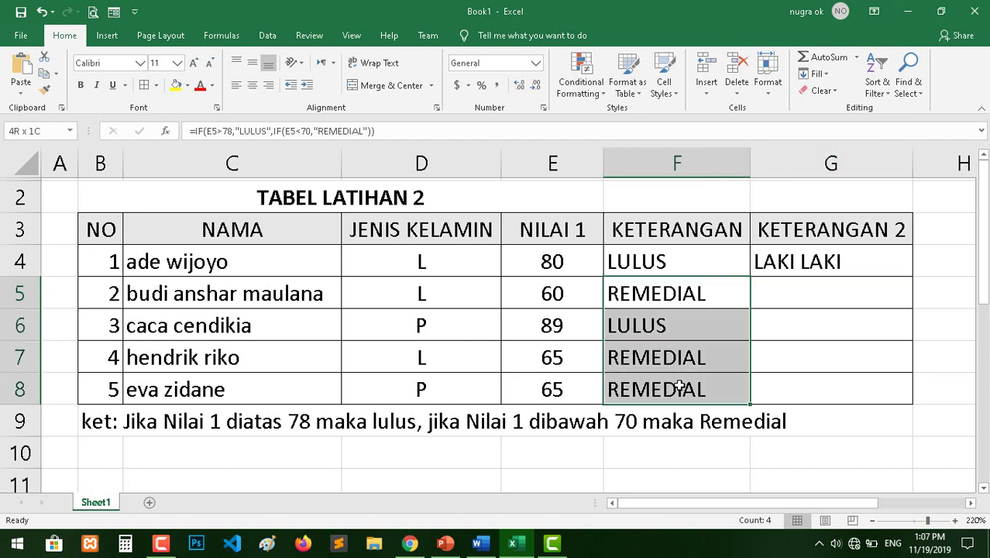
key("Delete")
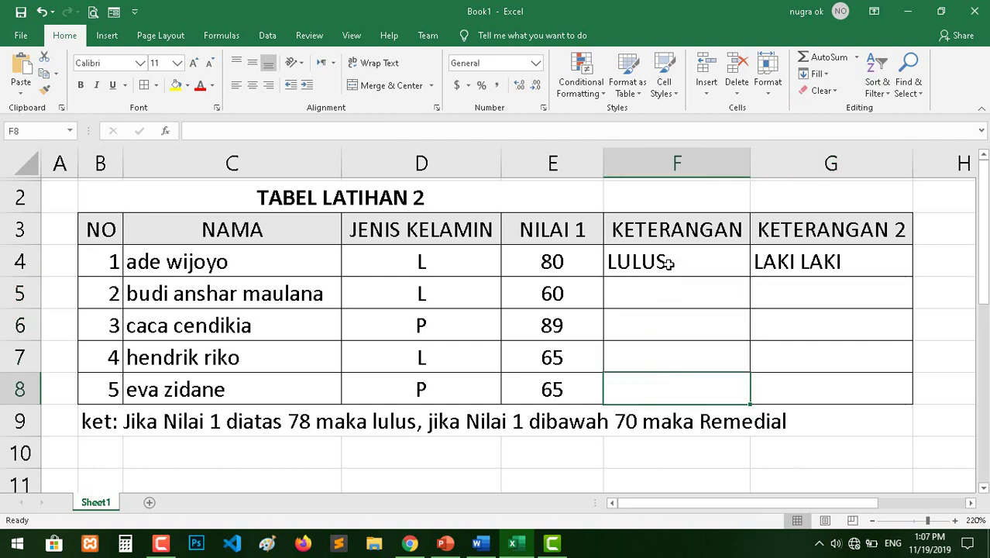
Change F4's formula to =IF(E4>78,"LULUS","REMEDIAL").
double_click(675, 262)
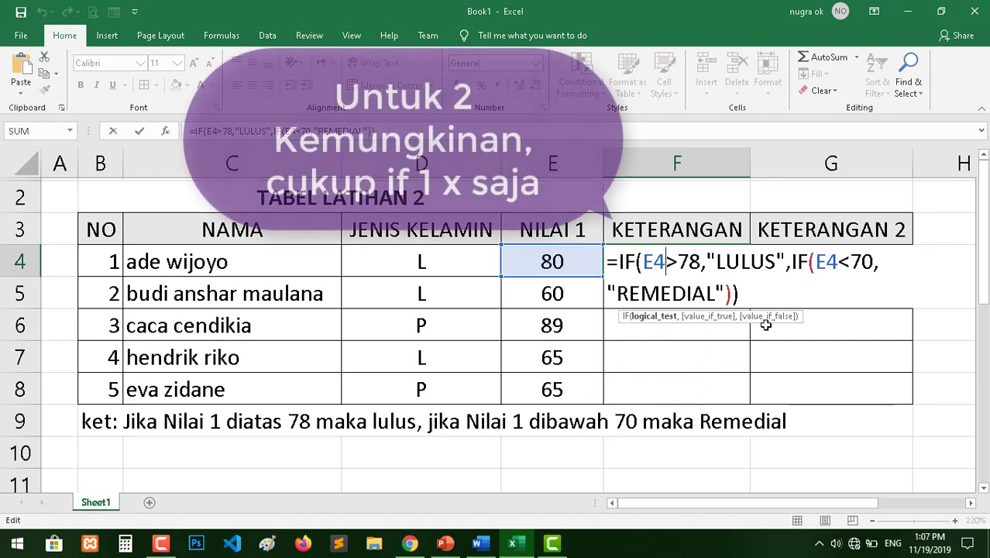
left_click(778, 262)
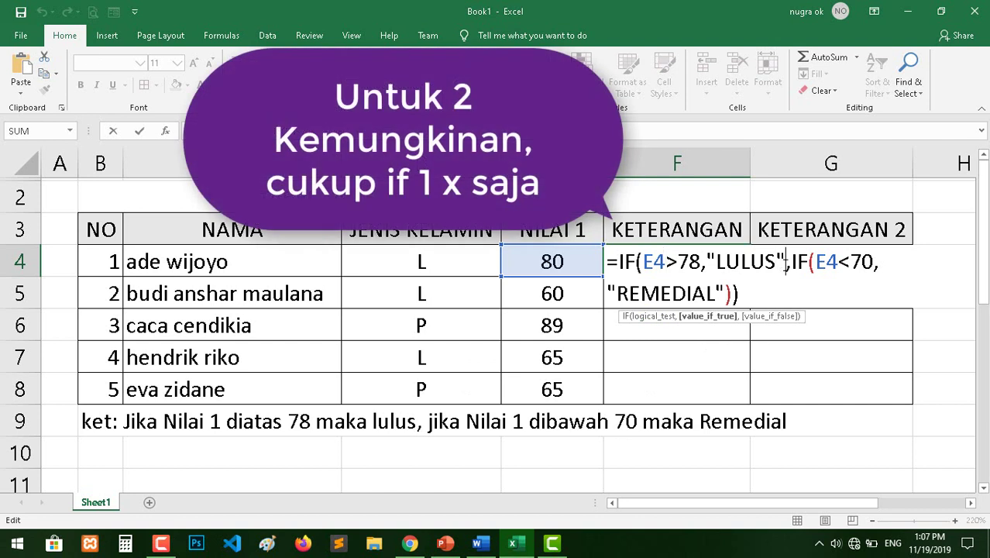
key("Delete")
key("Delete")
key("Delete")
key("Delete")
key("Delete")
key("Delete")
key("Delete")
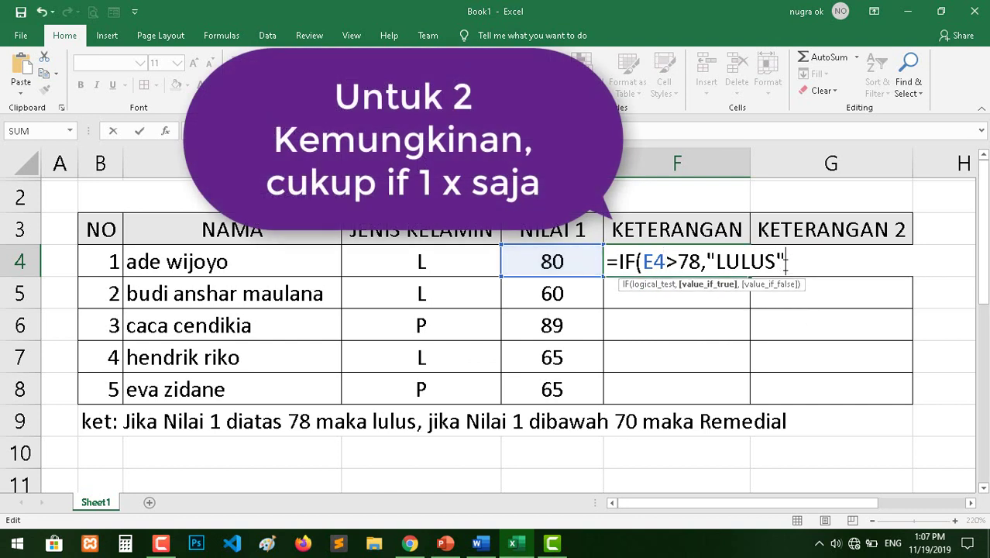
type(",\"")
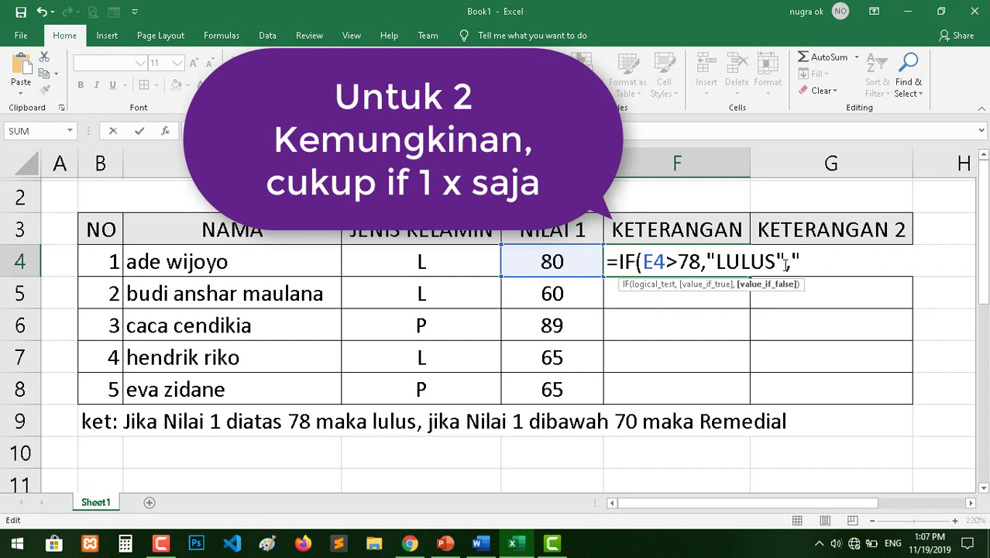
type("REMEDI")
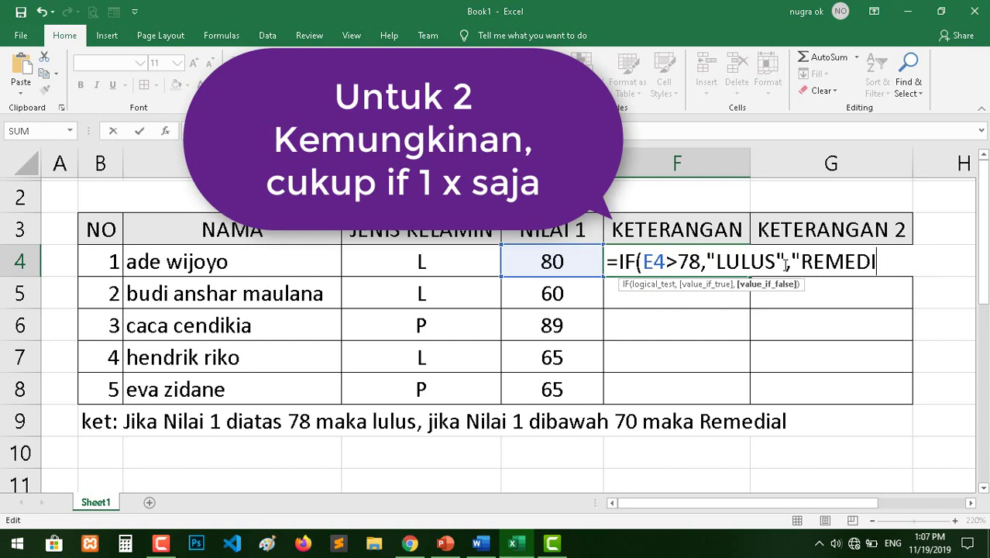
type("AL")
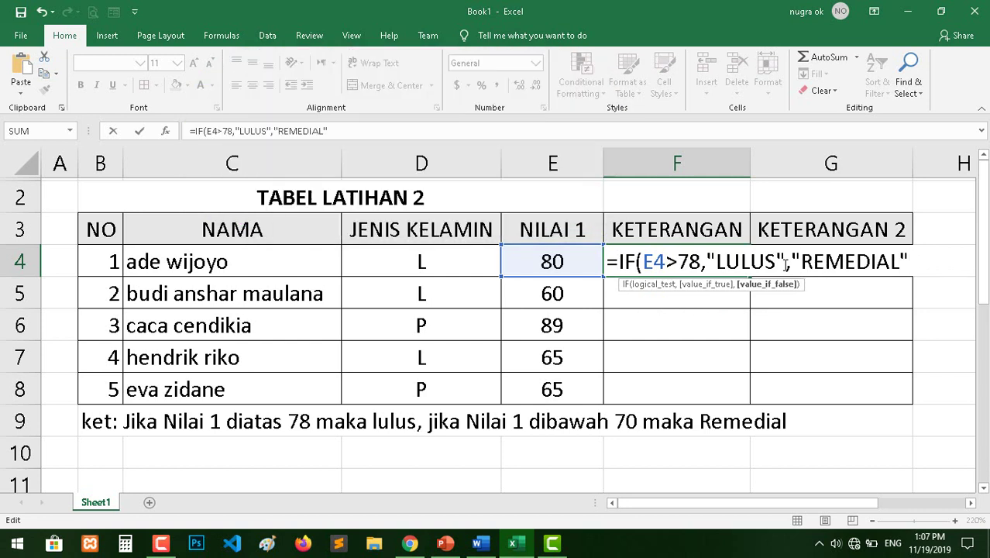
key("Return")
Fill the F4 KETERANGAN and G4 KETERANGAN 2 formulas down through rows 5 to 8.
left_click(742, 263)
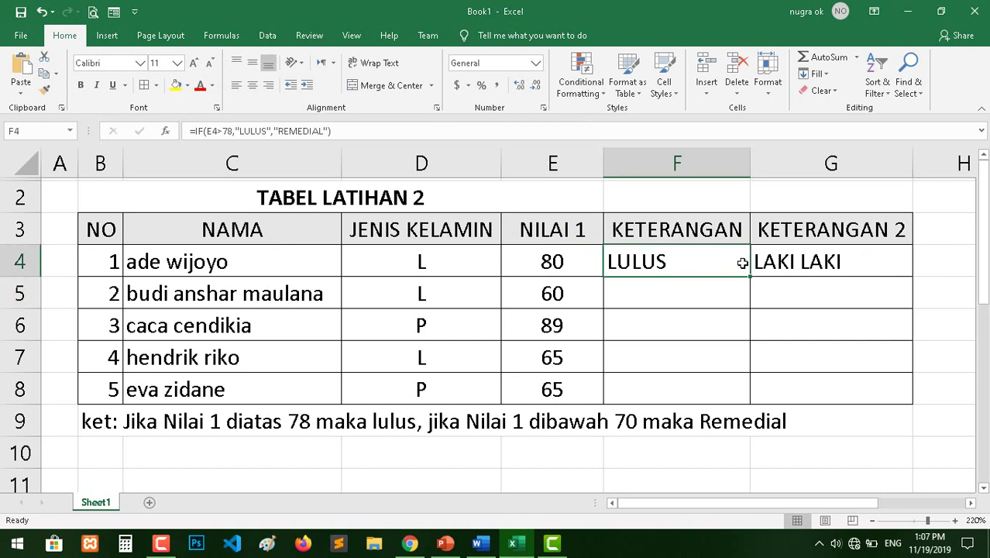
mouse_move(749, 276)
left_mouse_down()
mouse_move(733, 348)
mouse_move(739, 390)
left_mouse_up()
left_click(880, 259)
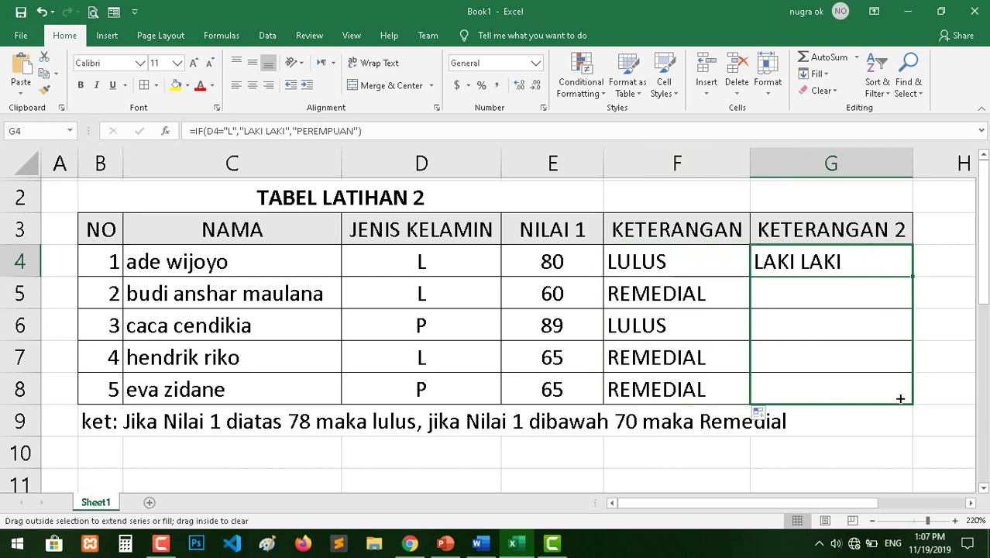
left_click_drag(914, 276, 899, 398)
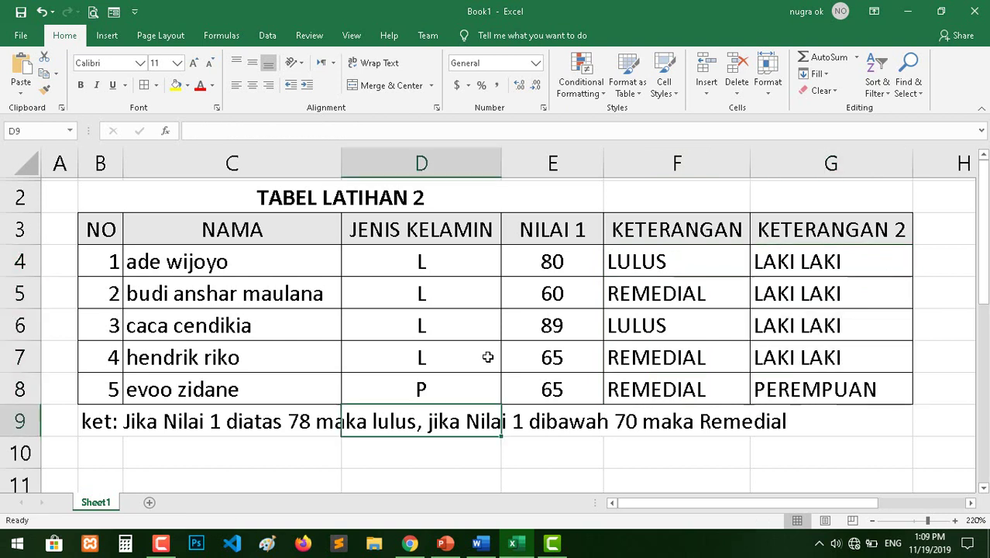